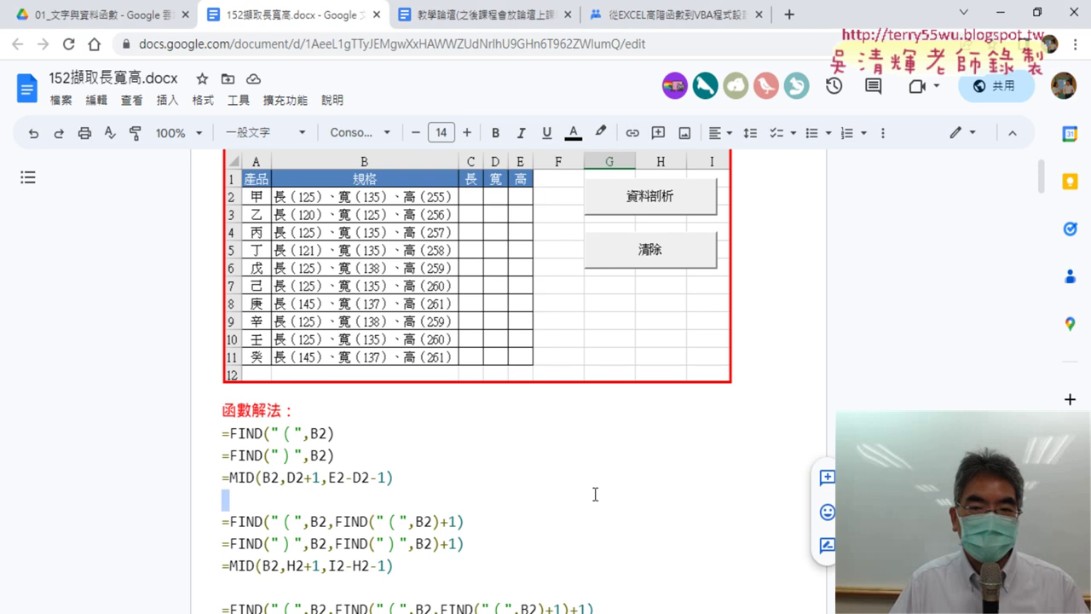
# Review the three blocks of FIND and MID formulas in 152擷取長寬高.docx's 函數解法 section
pyautogui.scroll(1, 648, 501)
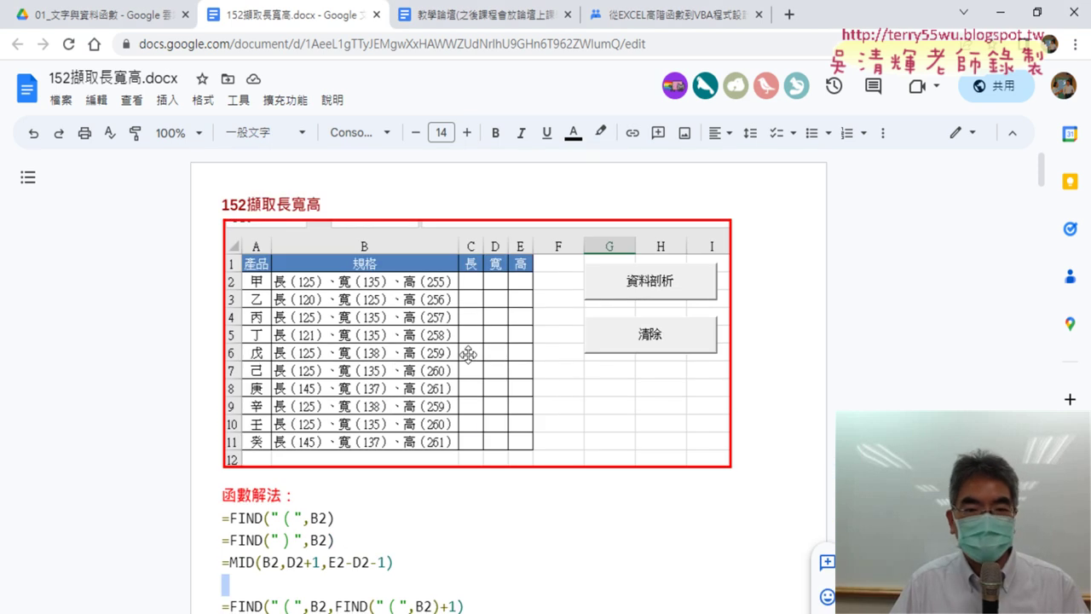
pyautogui.scroll(-2, 470, 453)
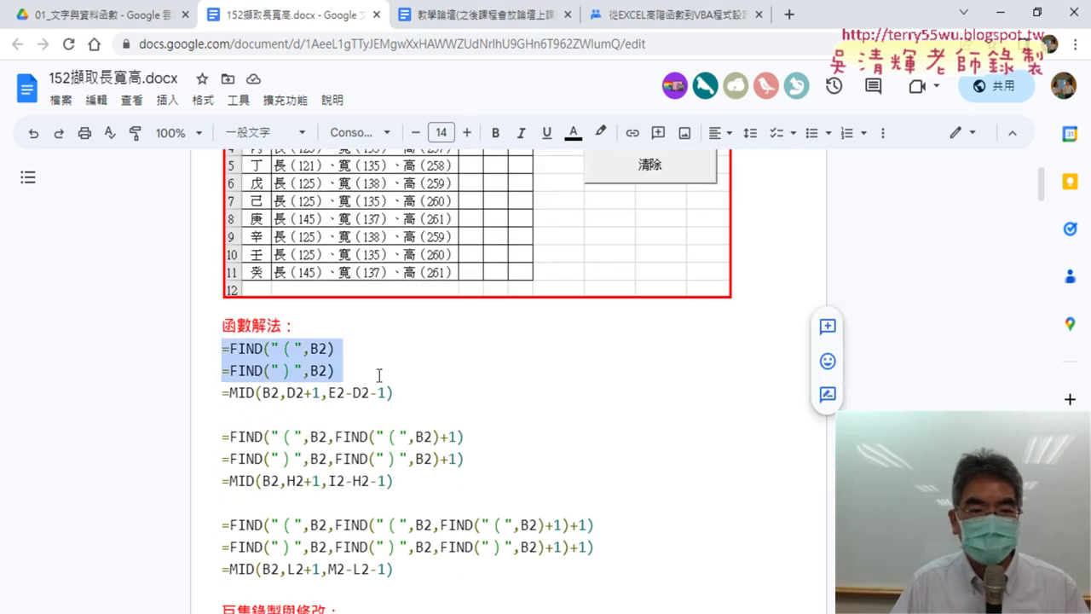
pyautogui.moveTo(199, 345); pyautogui.dragTo(412, 404)
pyautogui.moveTo(224, 435); pyautogui.dragTo(393, 480)
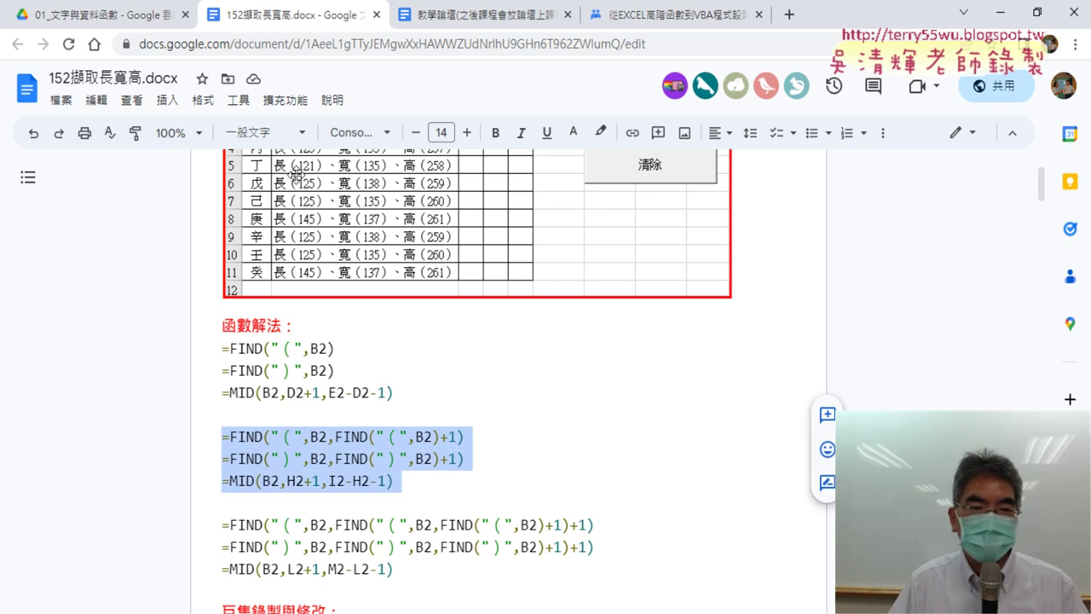
pyautogui.moveTo(220, 525); pyautogui.dragTo(431, 577)
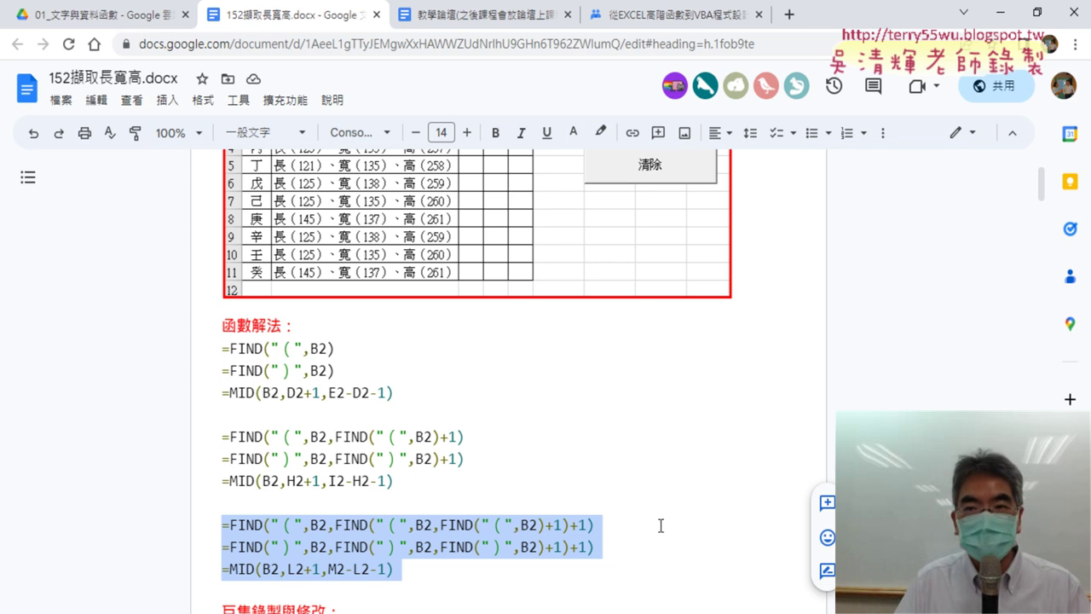
# In the Excel workbook, run 資料剖析 and confirm both replace prompts, then run 清除
pyautogui.click(1002, 14)
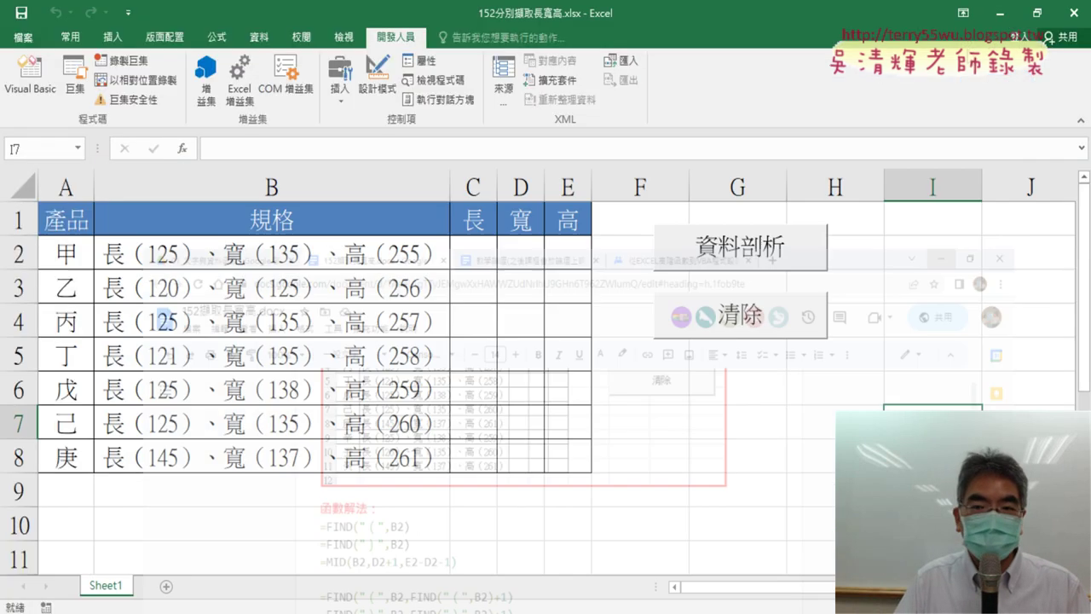
pyautogui.click(723, 451)
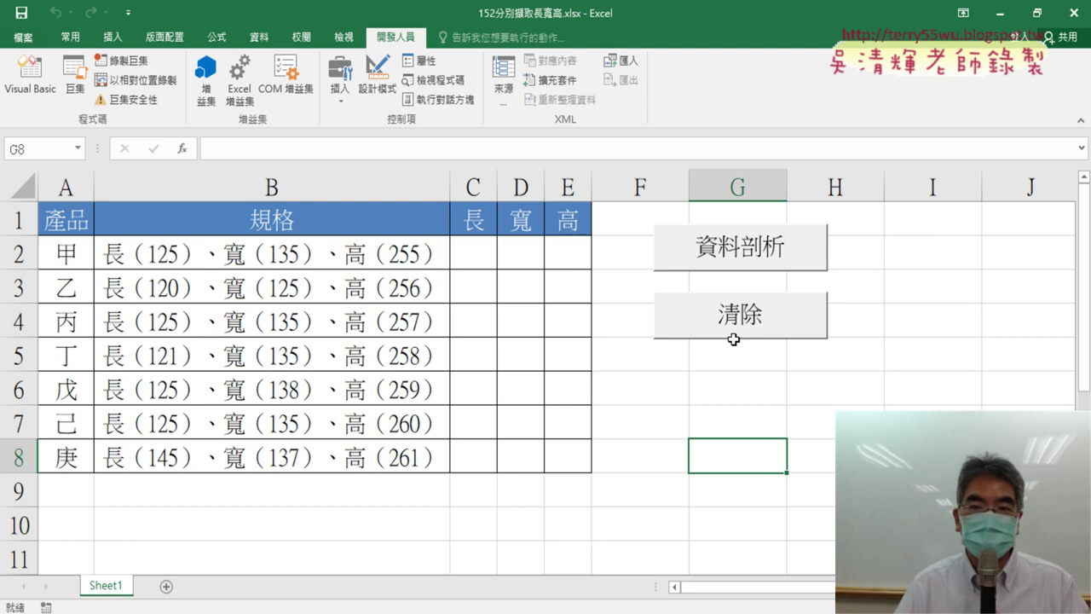
pyautogui.click(757, 258)
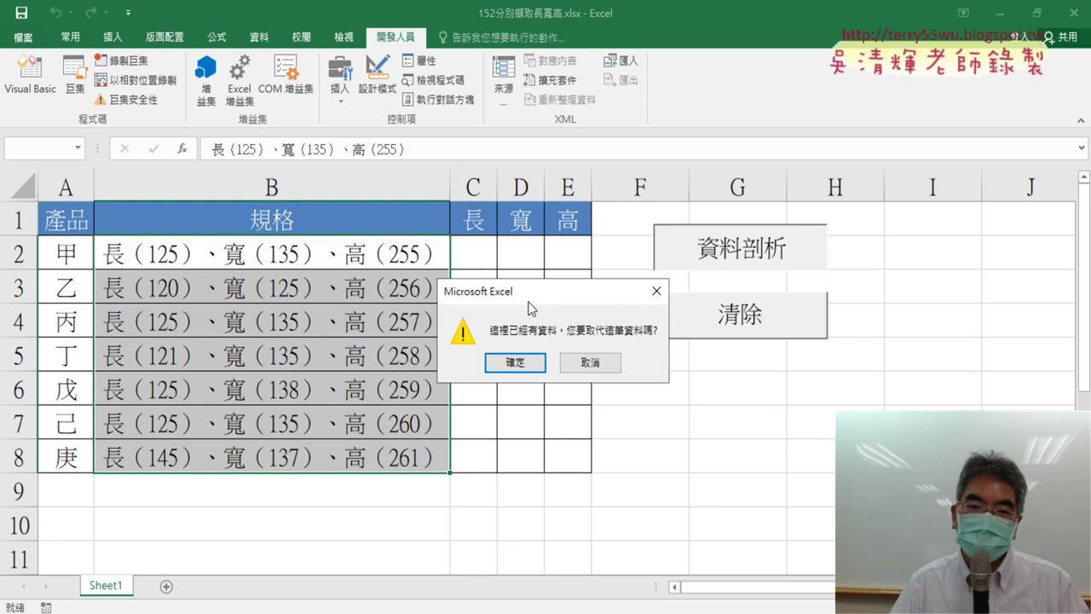
pyautogui.click(515, 361)
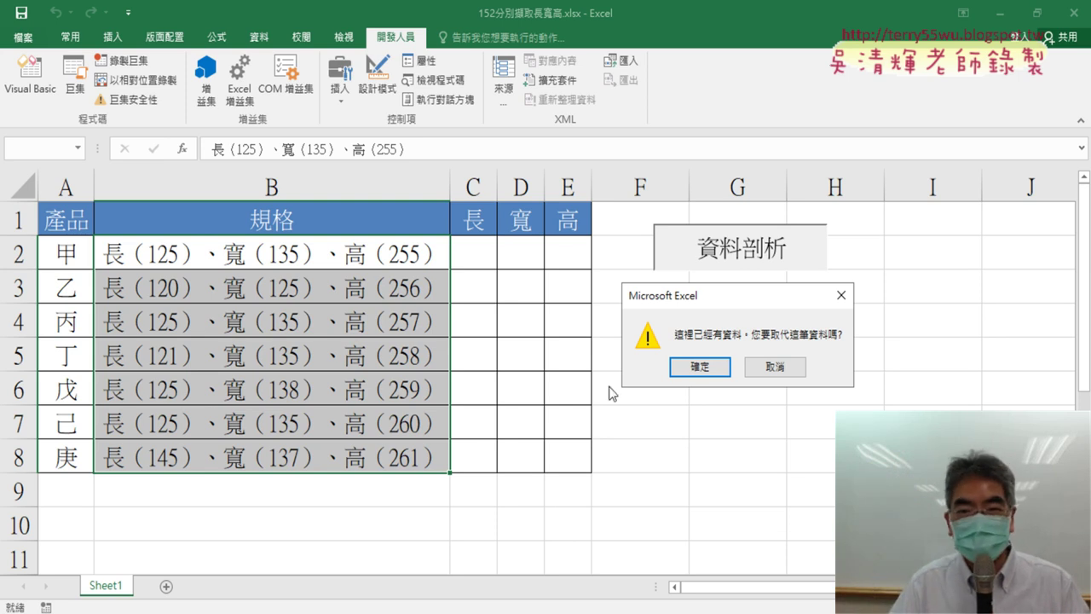
pyautogui.click(702, 366)
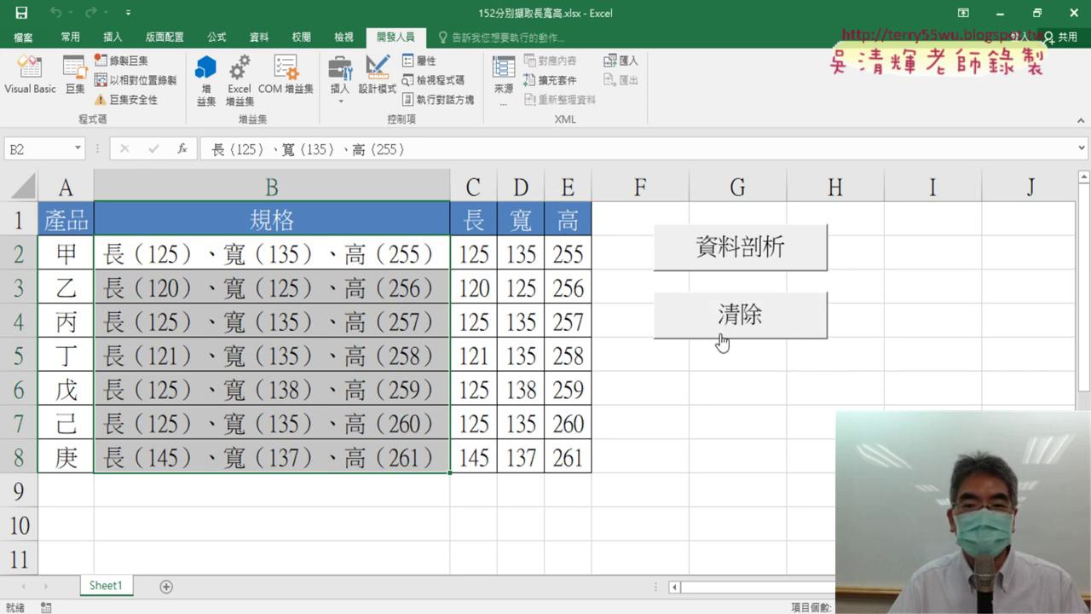
pyautogui.click(720, 335)
# Rerun 資料剖析, accepting the replace prompt, then clear C–E with 清除 and select G7
pyautogui.click(748, 269)
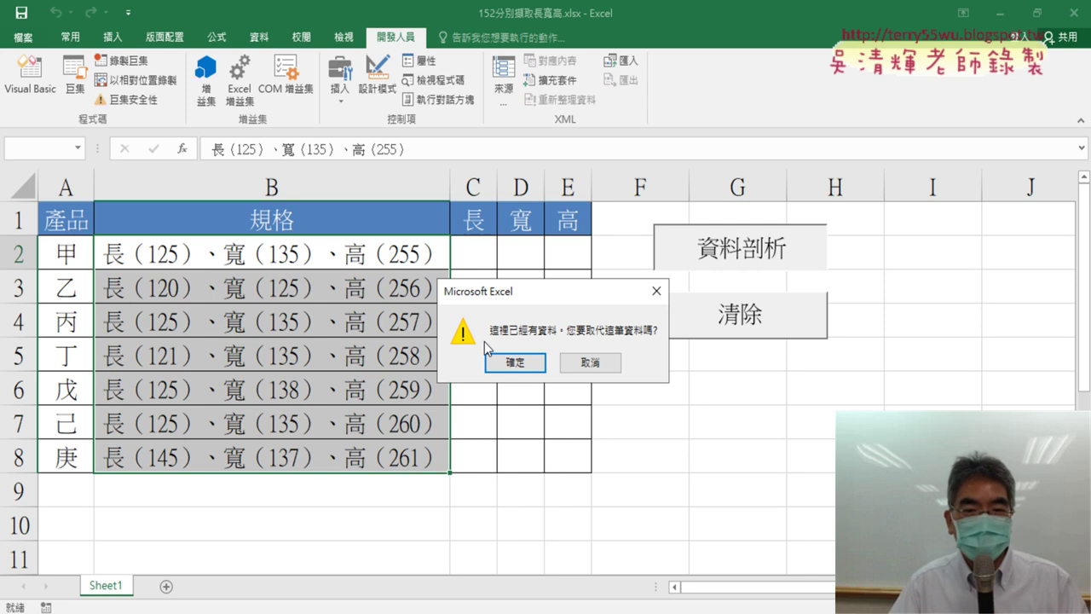
pyautogui.click(515, 362)
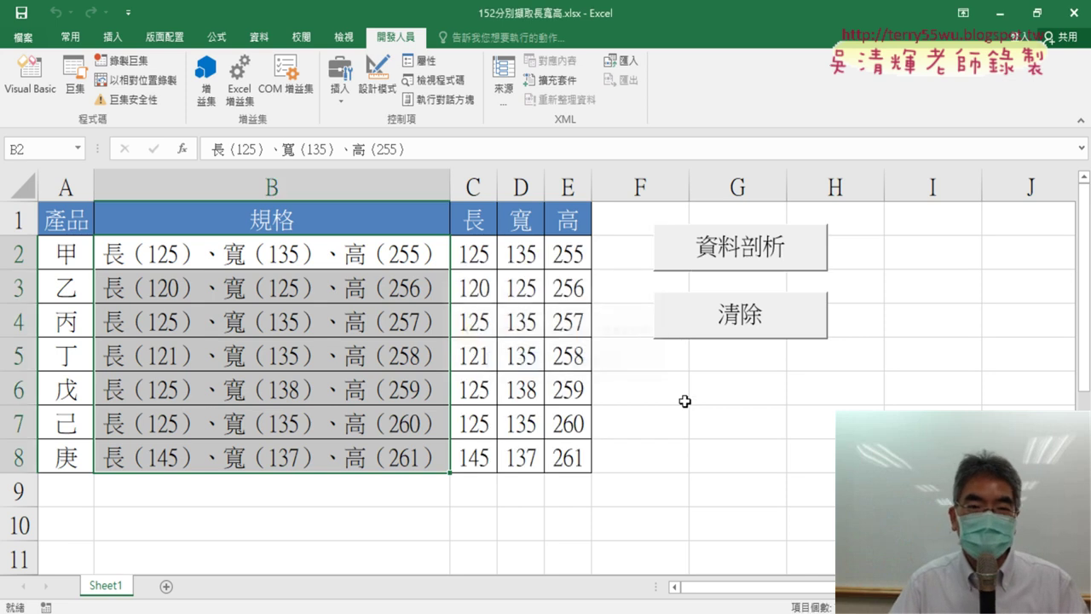
pyautogui.click(758, 313)
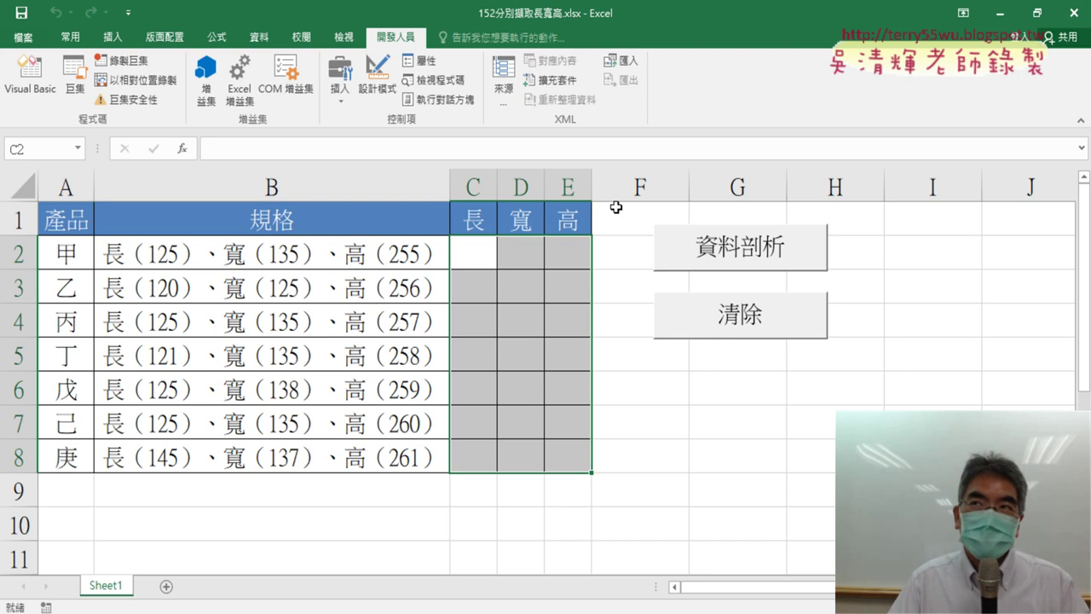
pyautogui.click(721, 418)
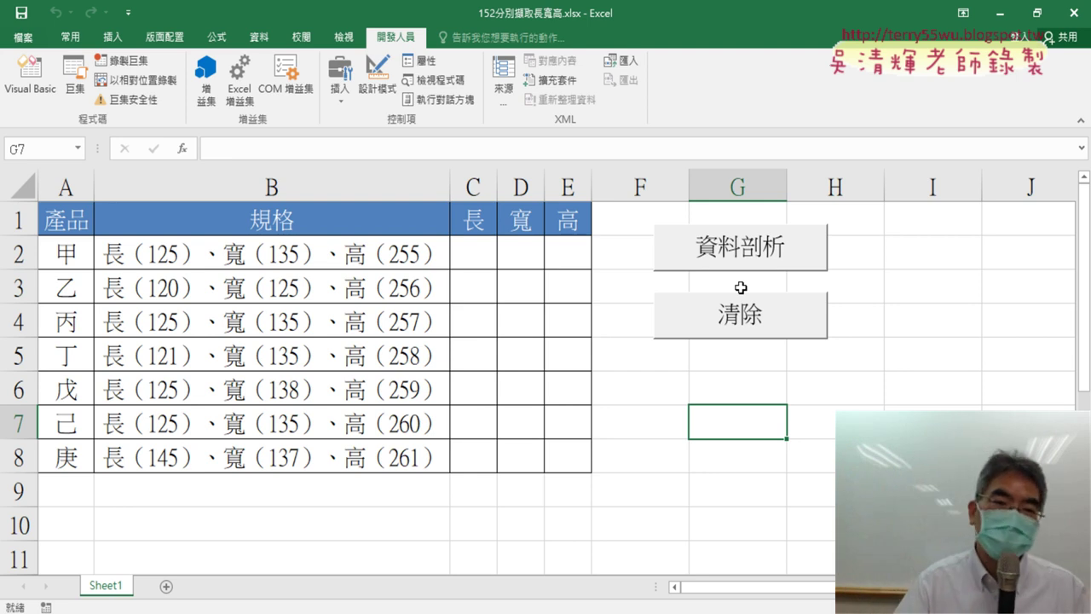
# Select the 規格 entries from B2 down to B8
pyautogui.click(776, 397)
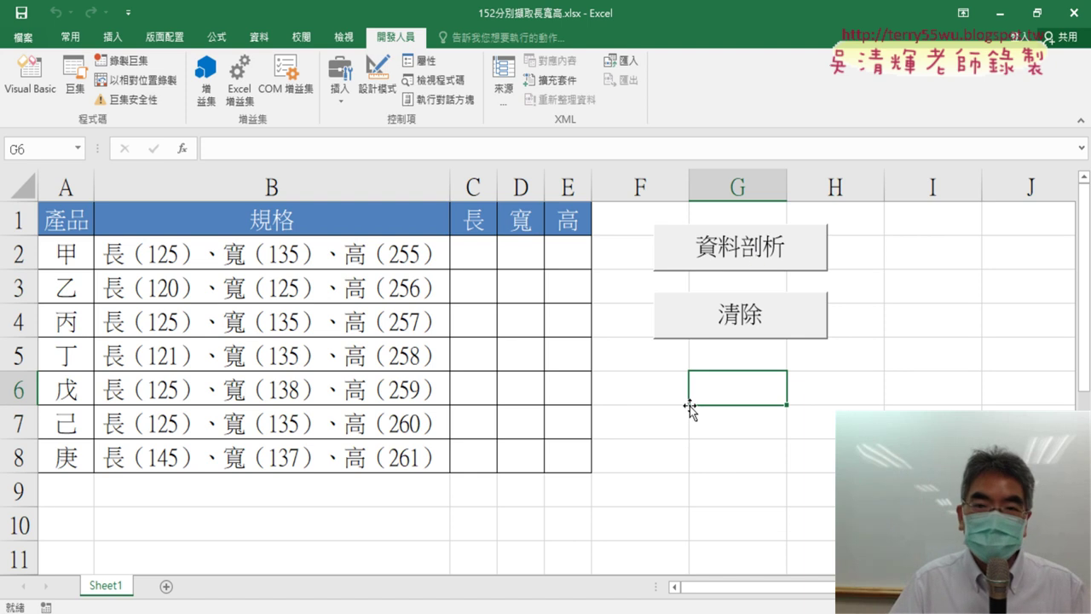
pyautogui.click(276, 253)
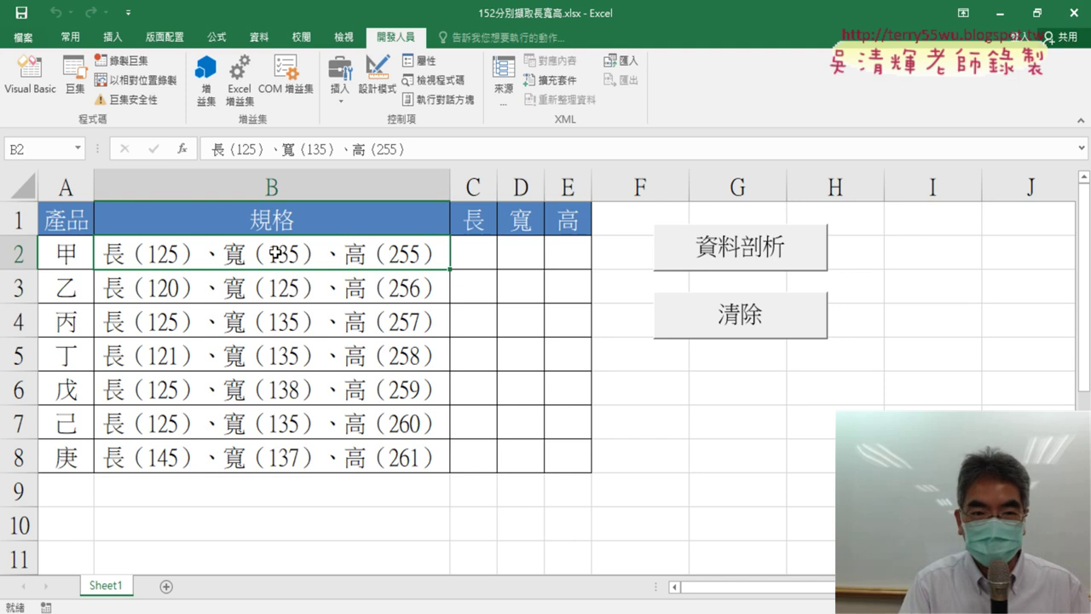
pyautogui.hotkey('ctrl', 'shift', 'Down')
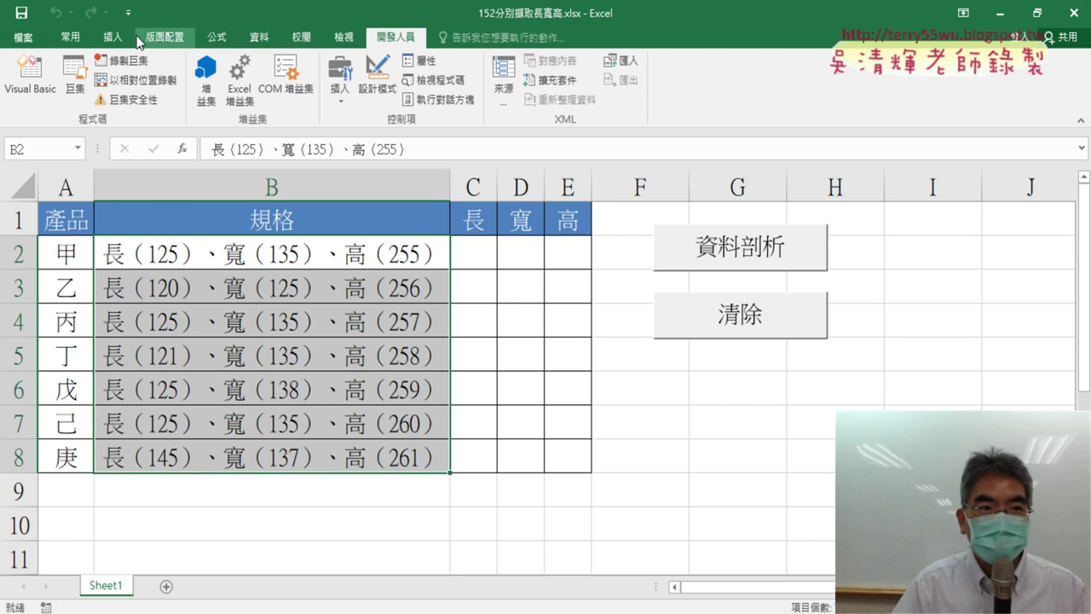
# Start Text to Columns as fixed width and place breaks around the length, width and height numbers
pyautogui.click(259, 37)
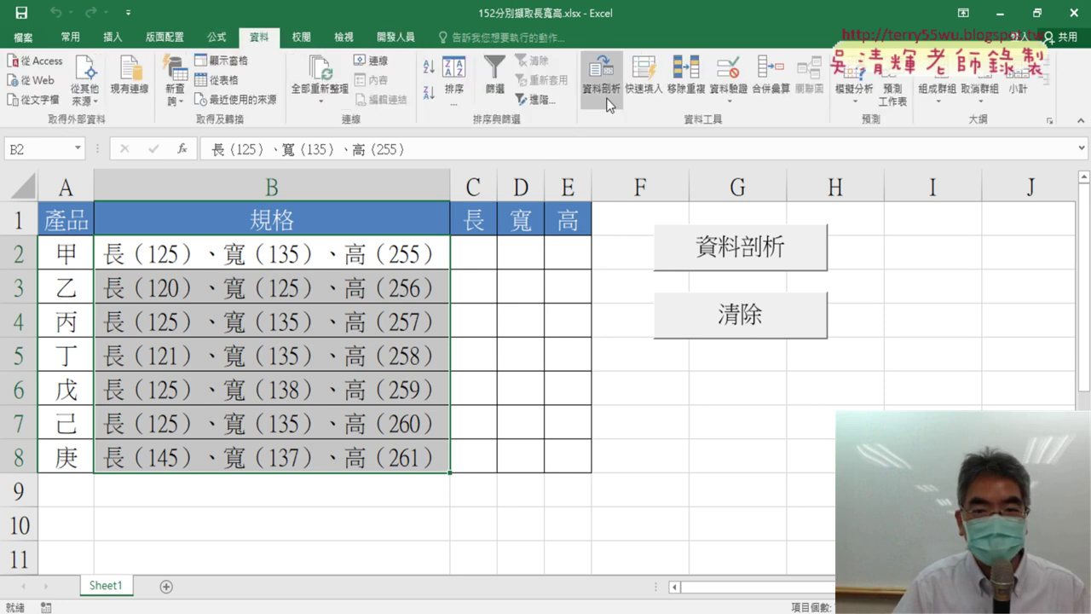
pyautogui.click(622, 92)
pyautogui.click(590, 192)
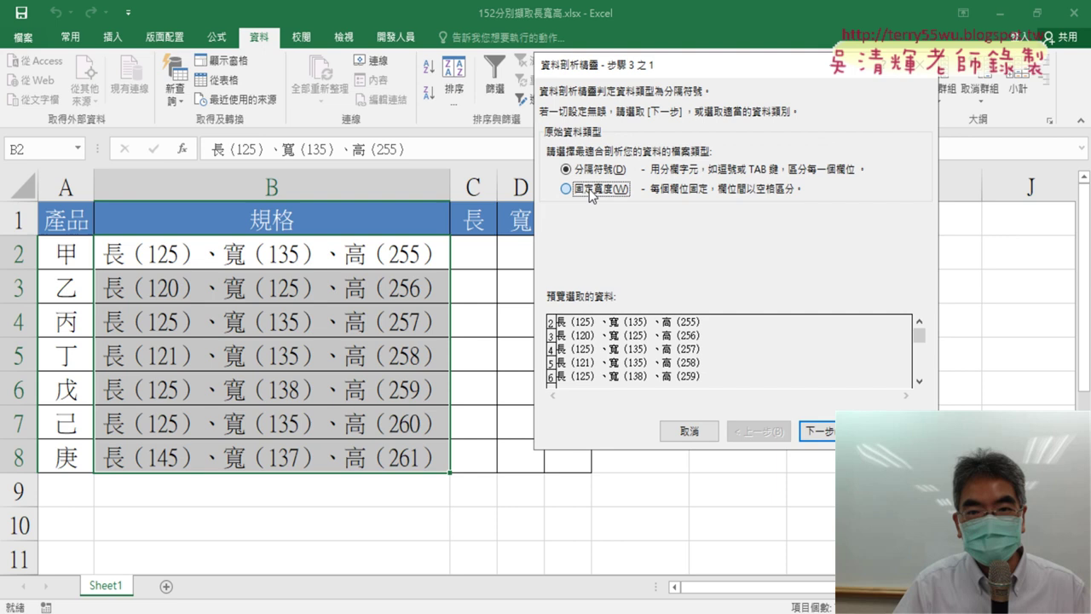
pyautogui.click(816, 430)
pyautogui.click(565, 305)
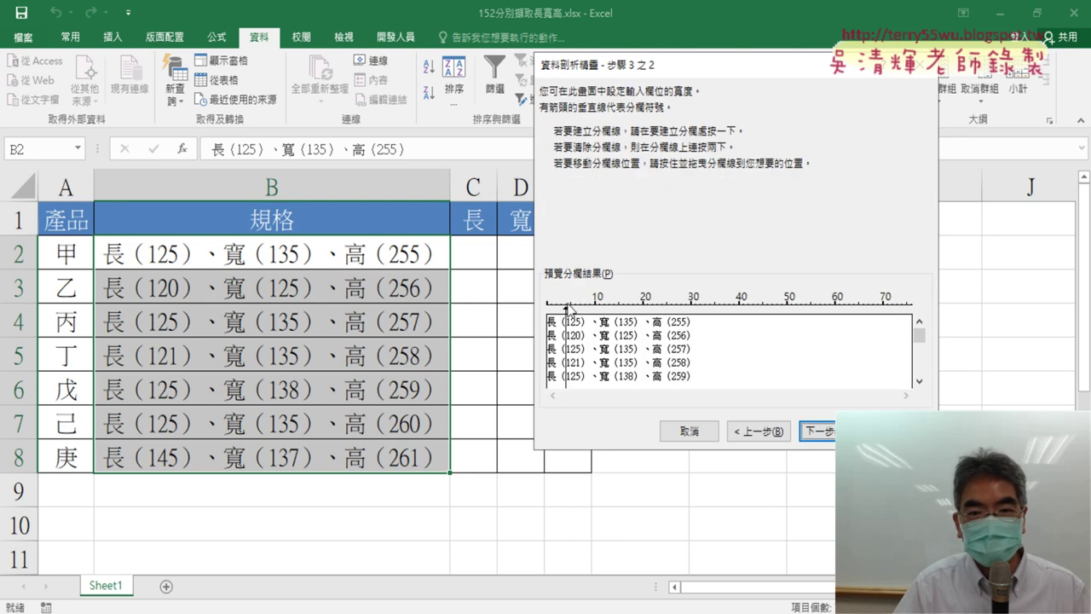
pyautogui.click(619, 305)
pyautogui.click(633, 305)
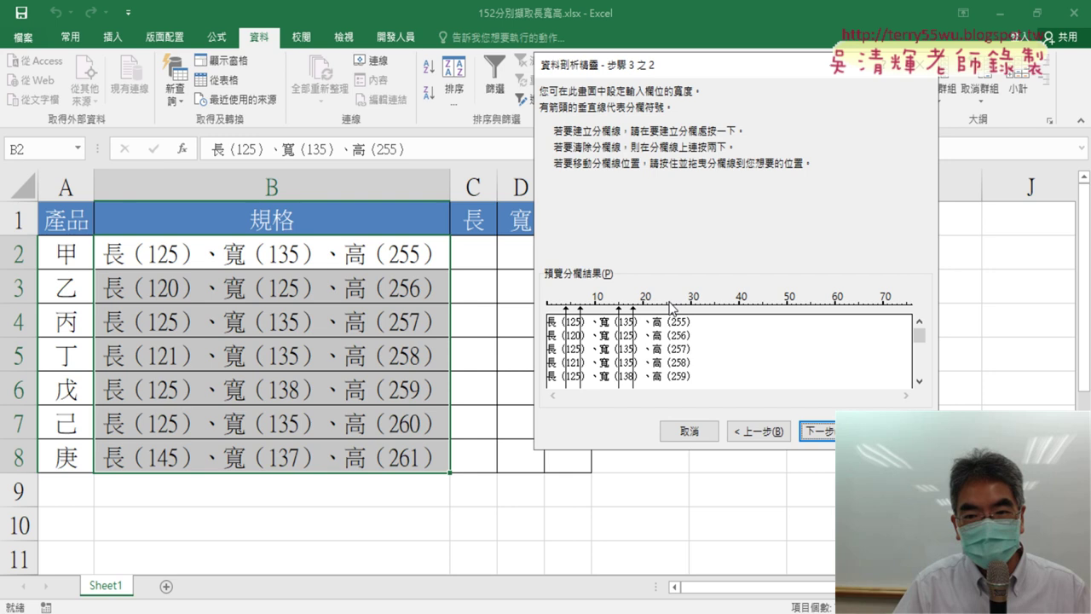
pyautogui.click(671, 305)
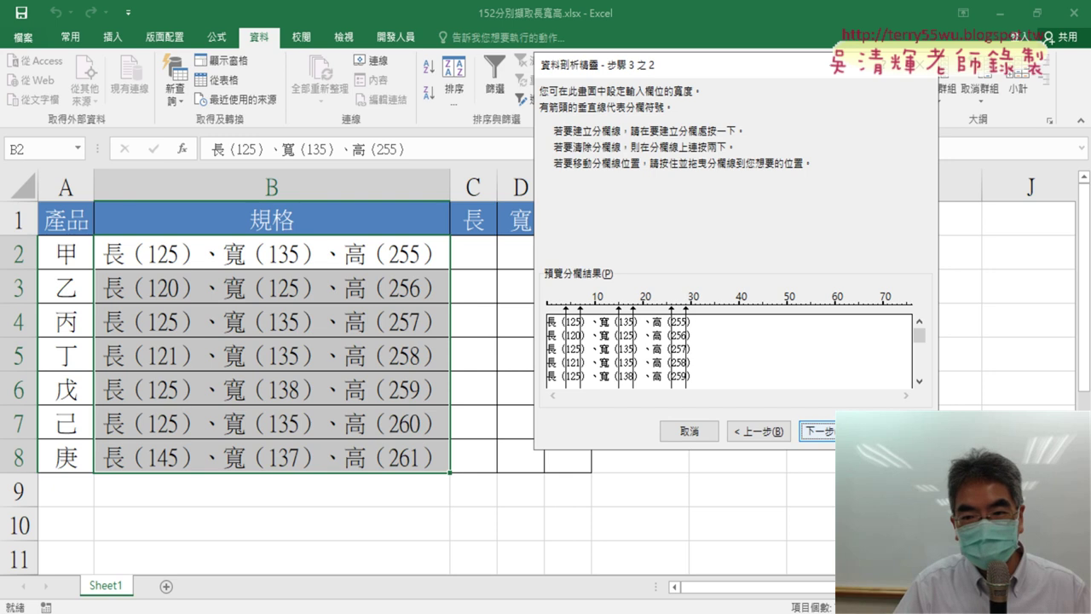
# Mark the label columns as not imported and set destination C2, then cancel the wizard
pyautogui.click(816, 432)
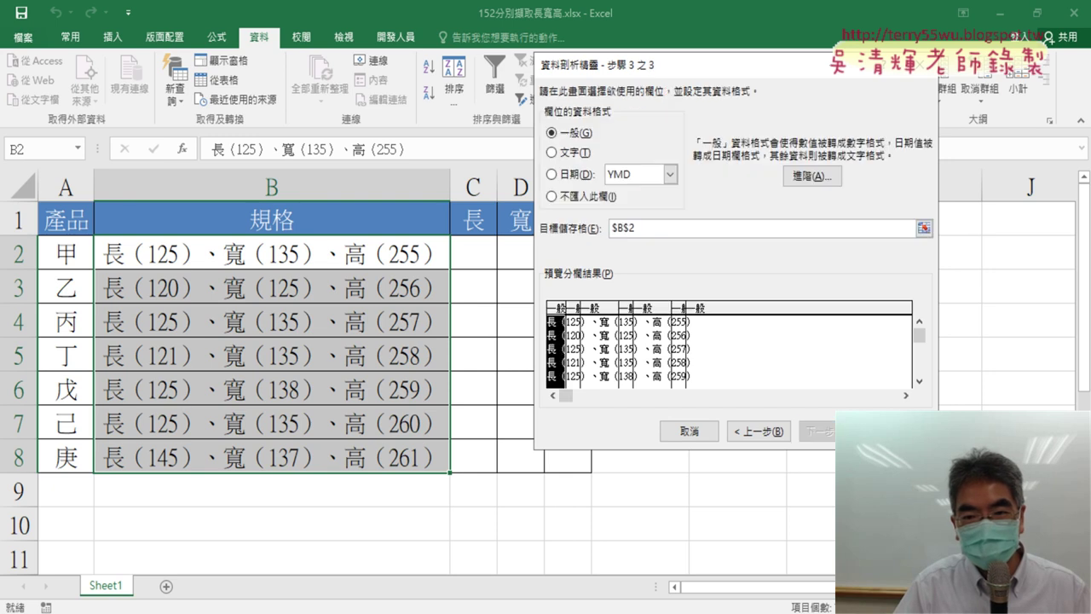
pyautogui.click(572, 198)
pyautogui.click(590, 351)
pyautogui.click(569, 197)
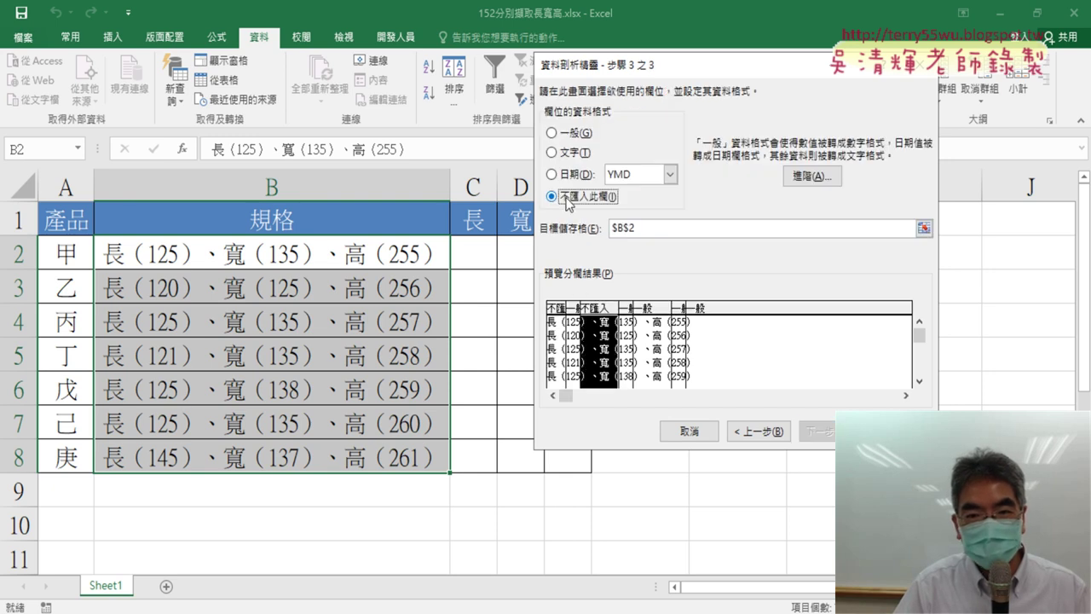
pyautogui.click(651, 325)
pyautogui.click(585, 199)
pyautogui.click(722, 358)
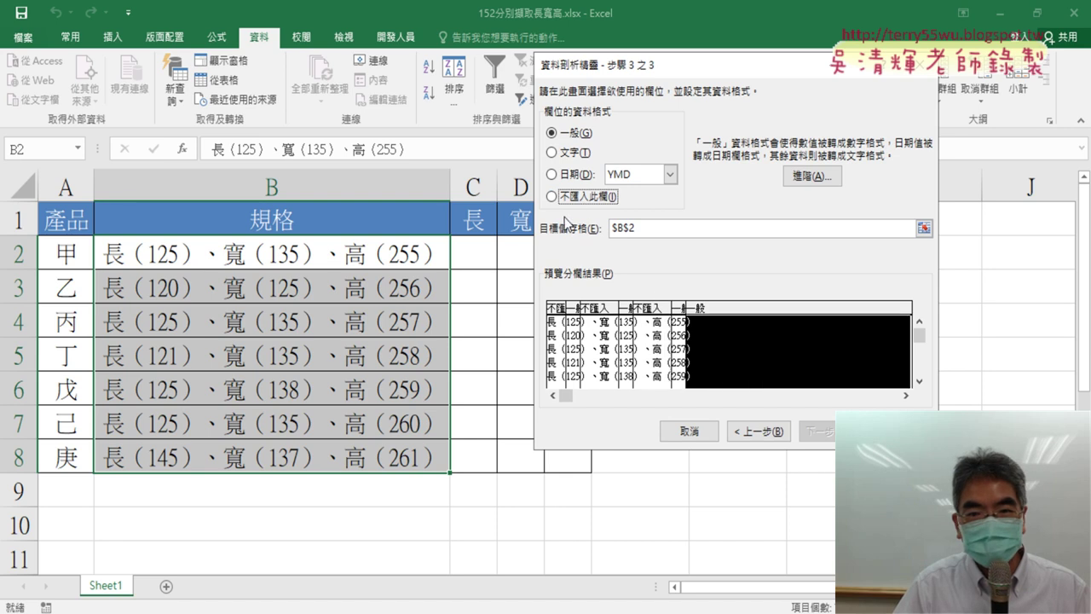
pyautogui.click(564, 199)
pyautogui.click(610, 228)
pyautogui.moveTo(645, 228); pyautogui.dragTo(610, 228)
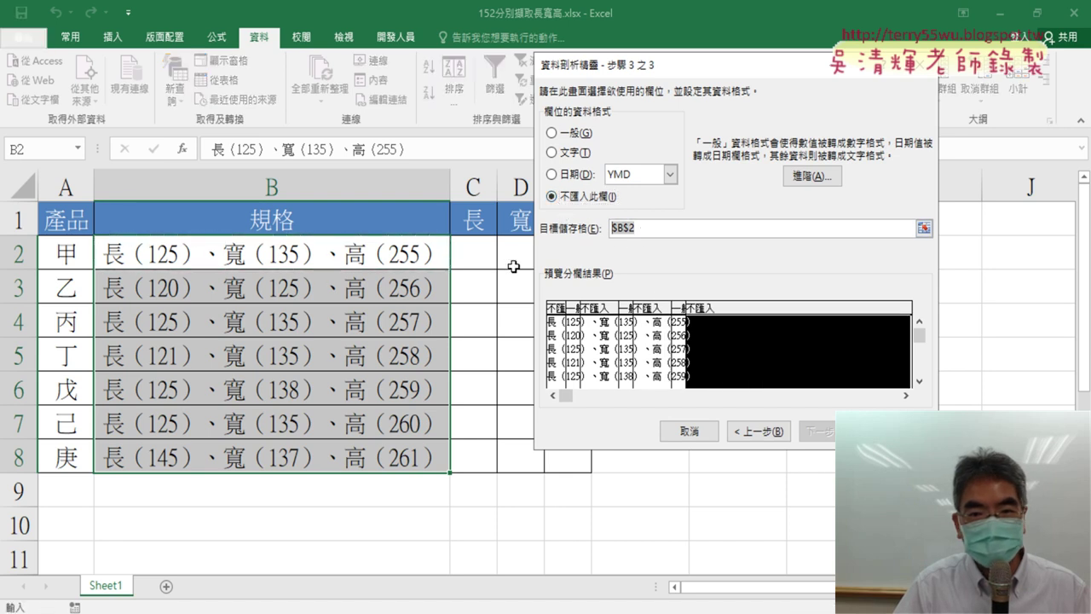
pyautogui.click(480, 255)
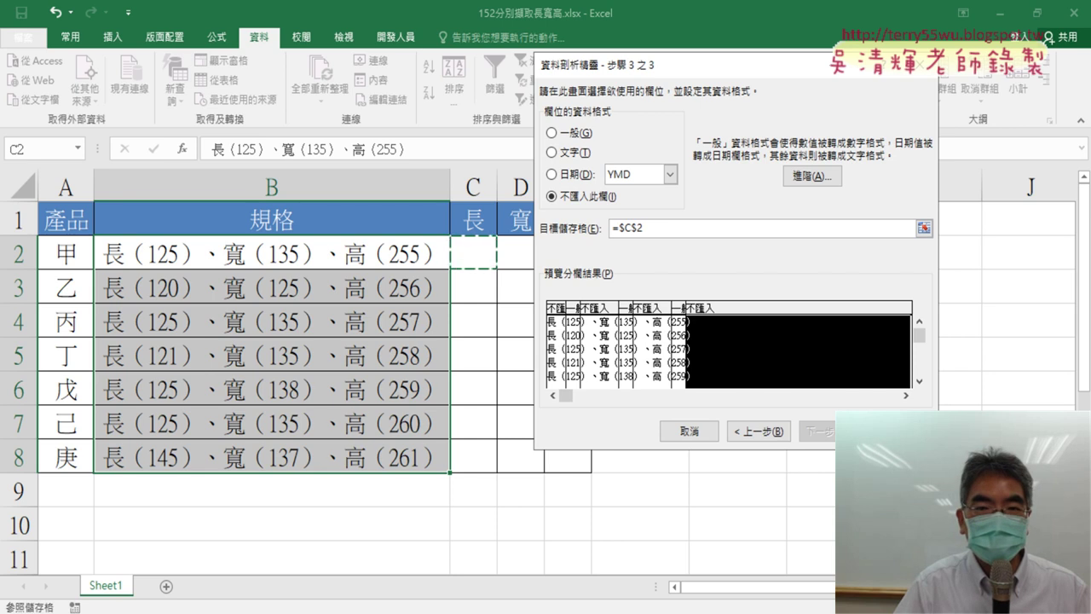
pyautogui.click(704, 434)
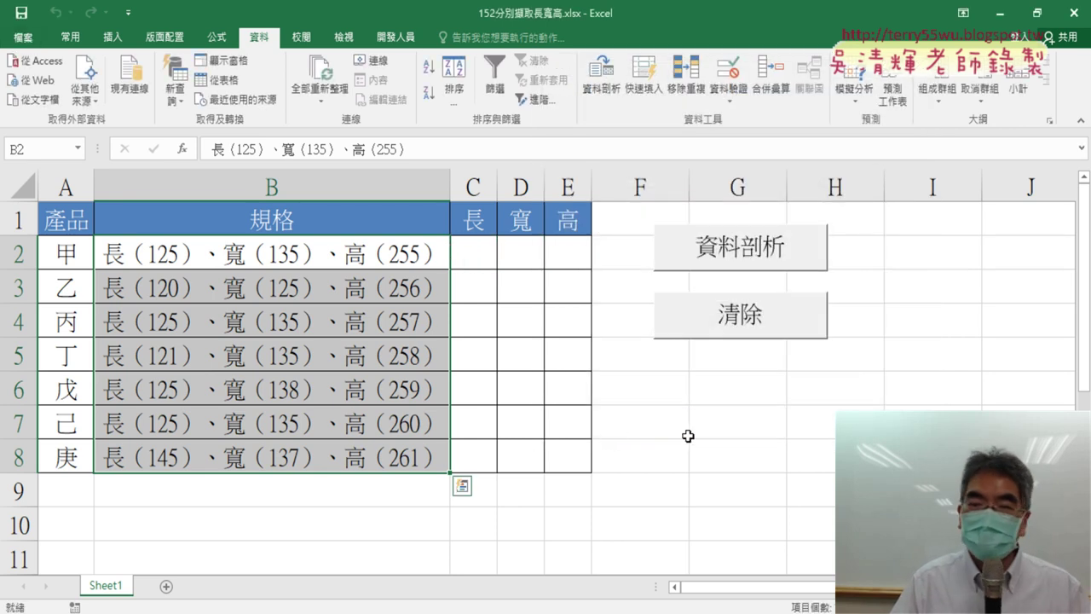
# Run 資料剖析, accept replacing data, and check the split value in C2
pyautogui.click(748, 260)
pyautogui.click(516, 363)
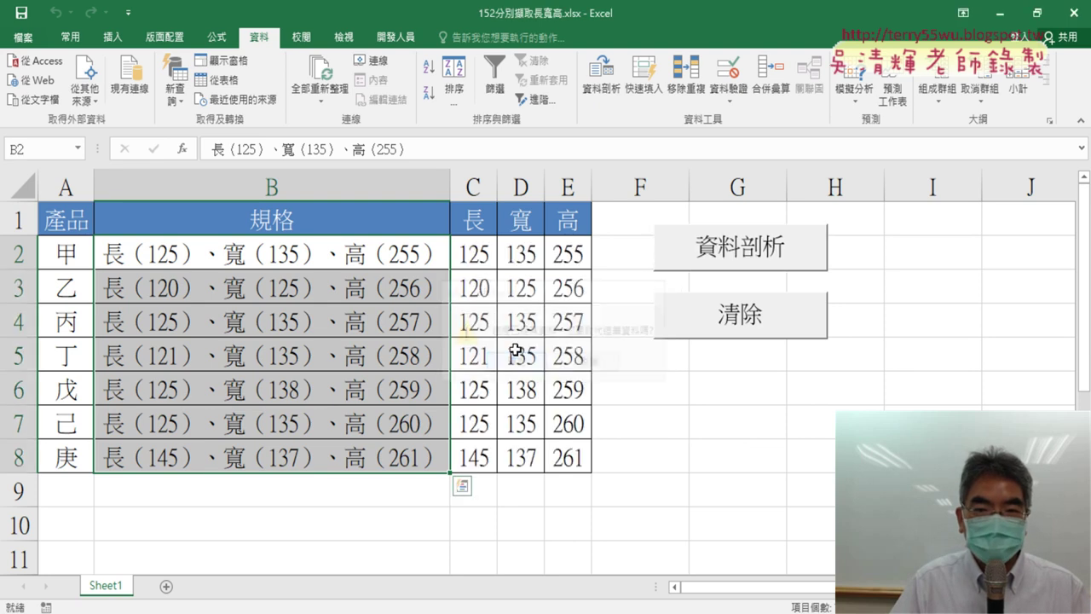
pyautogui.click(694, 383)
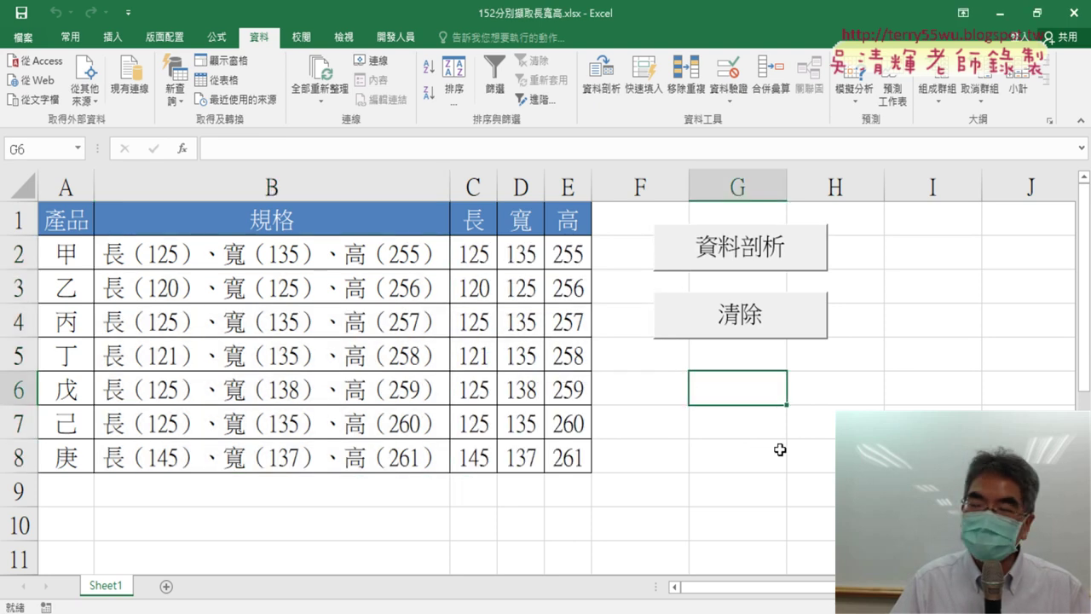
pyautogui.click(480, 256)
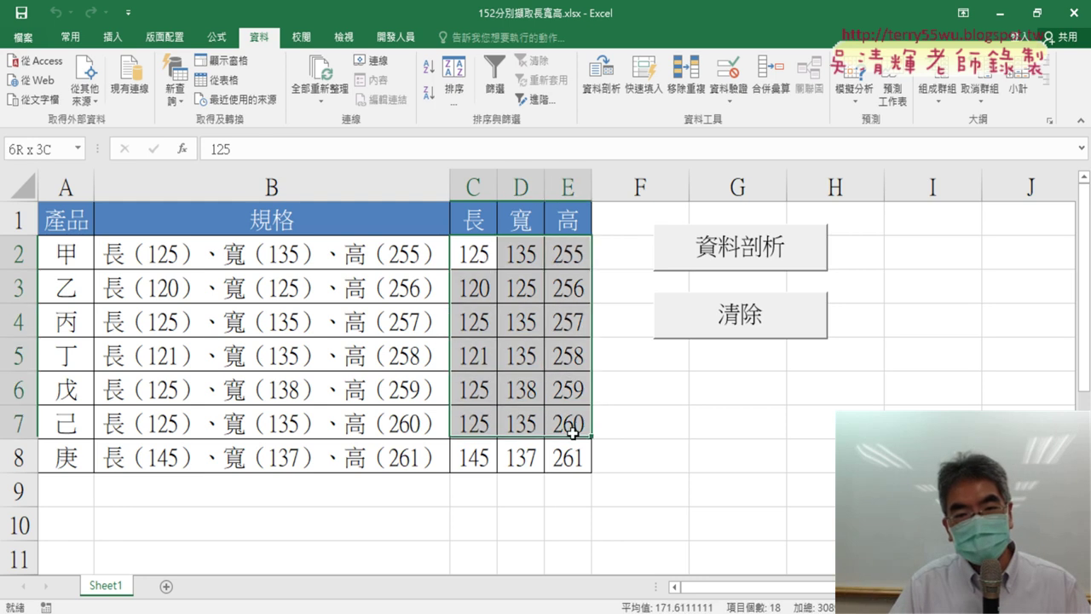
pyautogui.moveTo(491, 275); pyautogui.dragTo(590, 471)
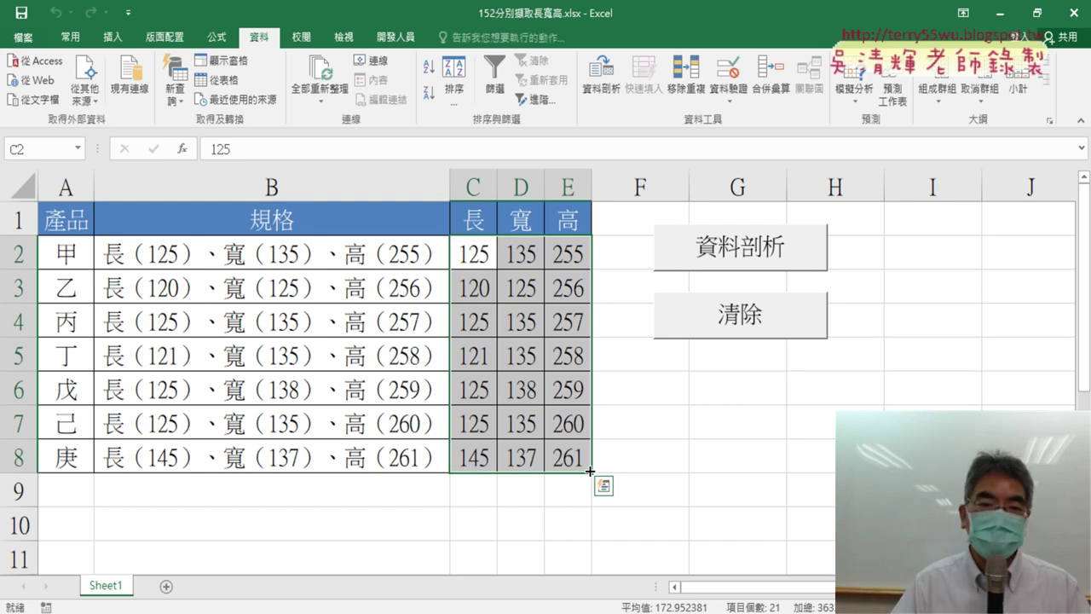
pyautogui.click(692, 426)
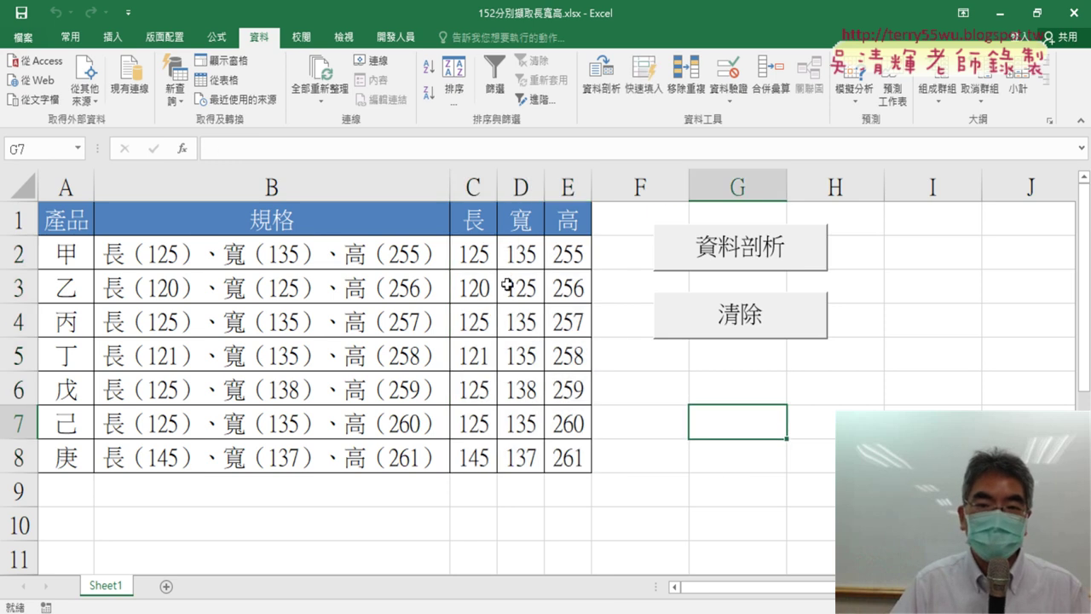
pyautogui.click(471, 256)
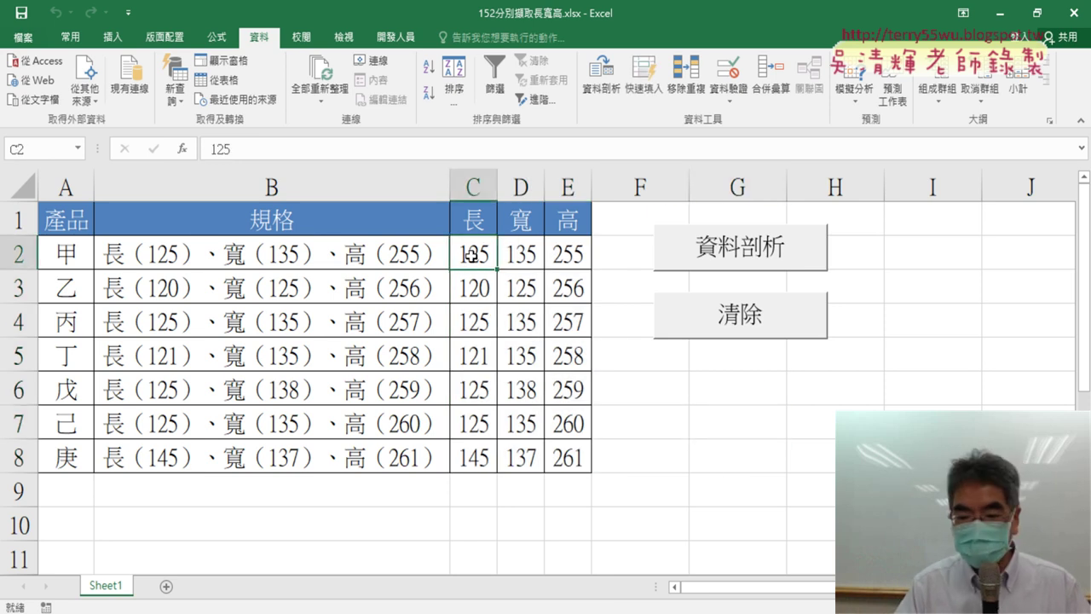
pyautogui.hotkey('shift', 'Right')
pyautogui.hotkey('shift', 'Right')
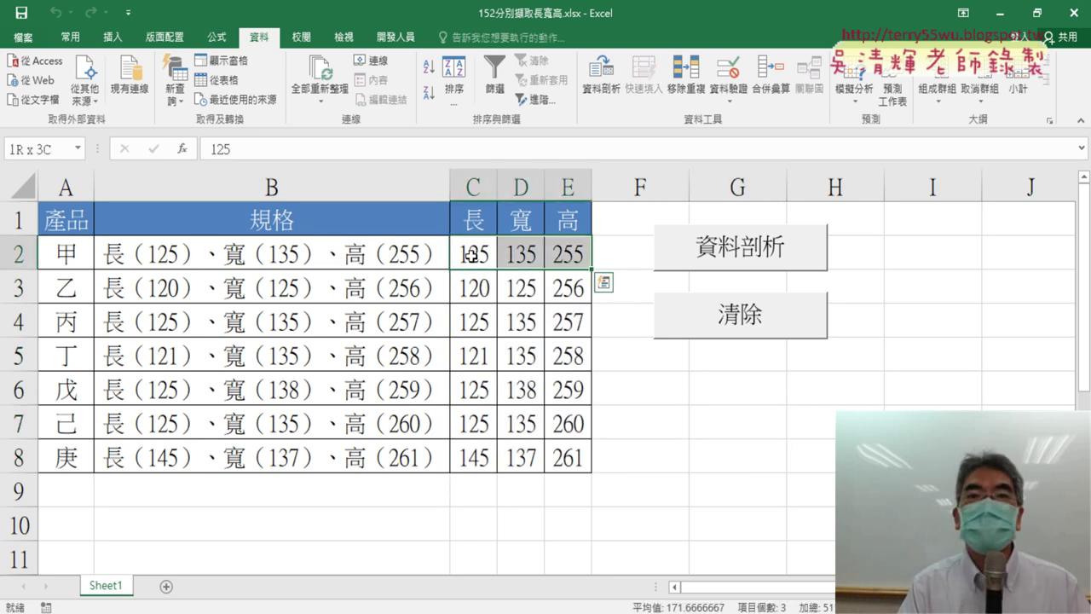
pyautogui.hotkey('ctrl', 'shift', 'Down')
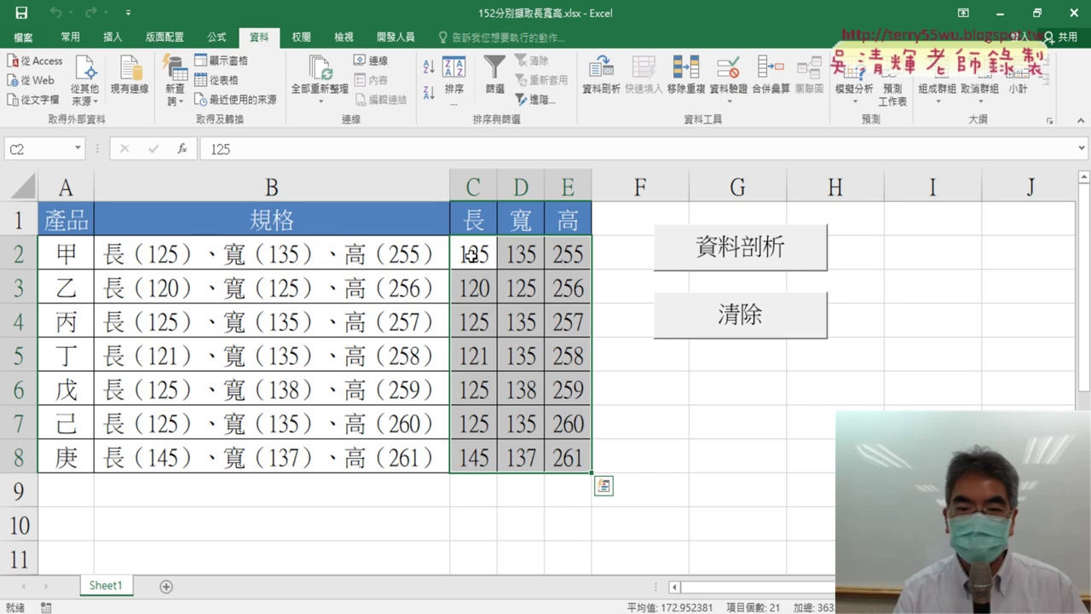
# Clear C2:E8, then record a new macro named 資料剖析 that replaces the existing one
pyautogui.press('Delete')
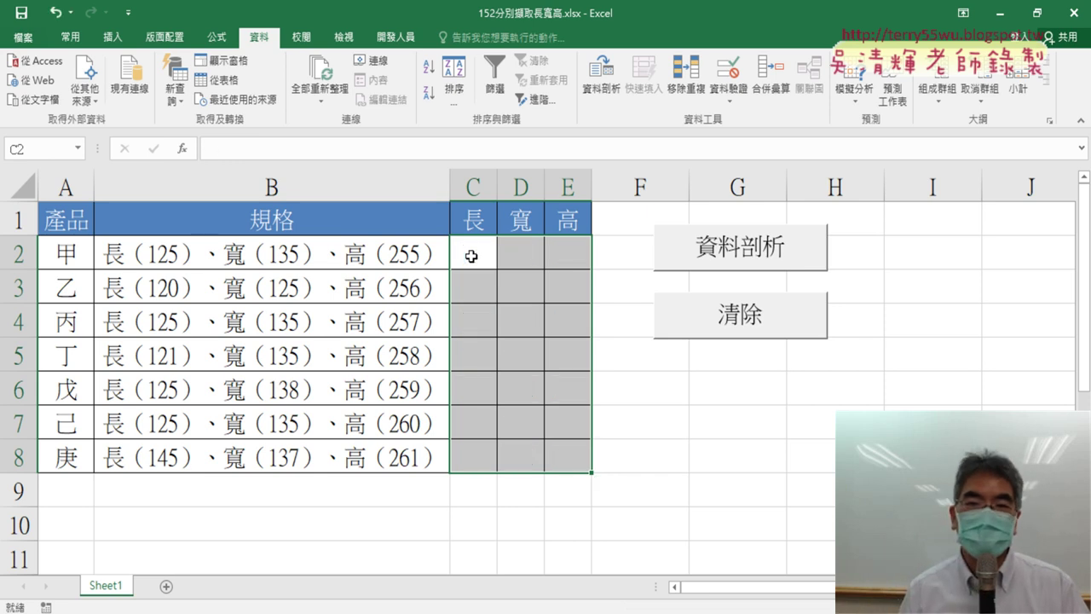
pyautogui.click(684, 424)
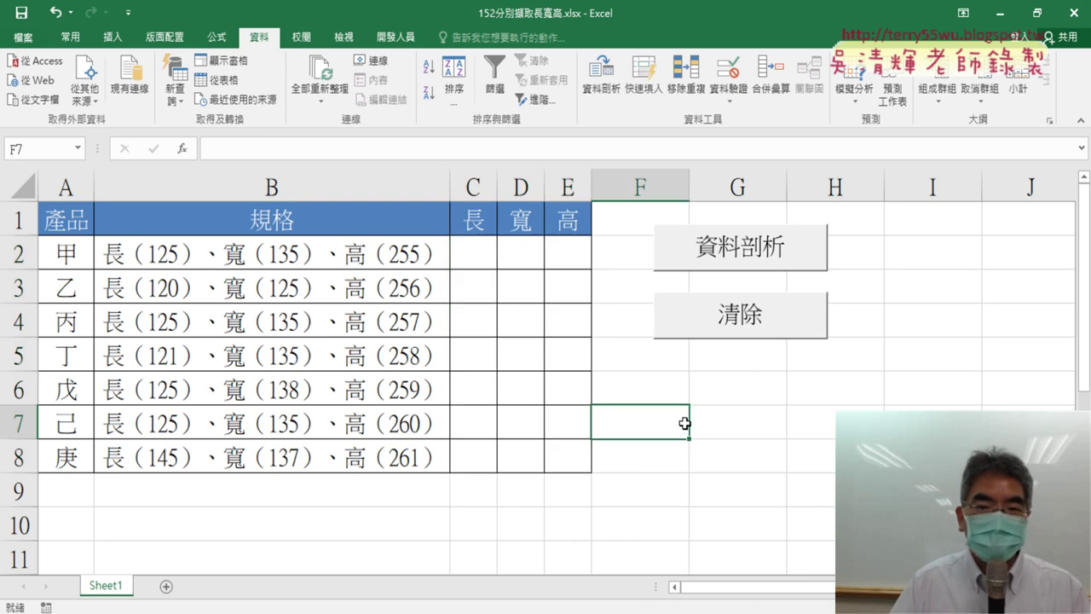
pyautogui.click(395, 37)
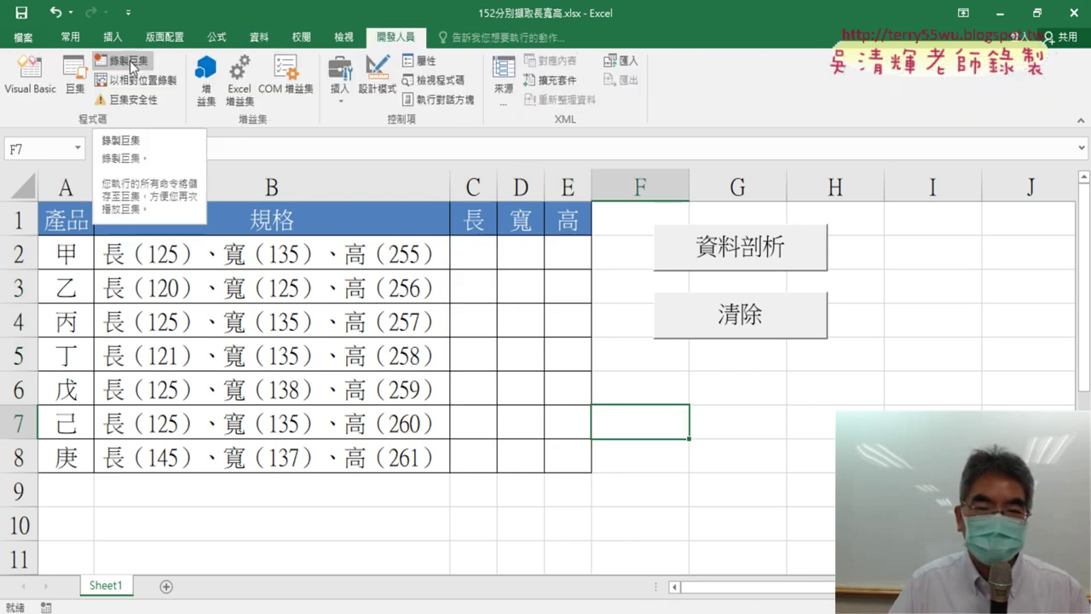
pyautogui.click(130, 62)
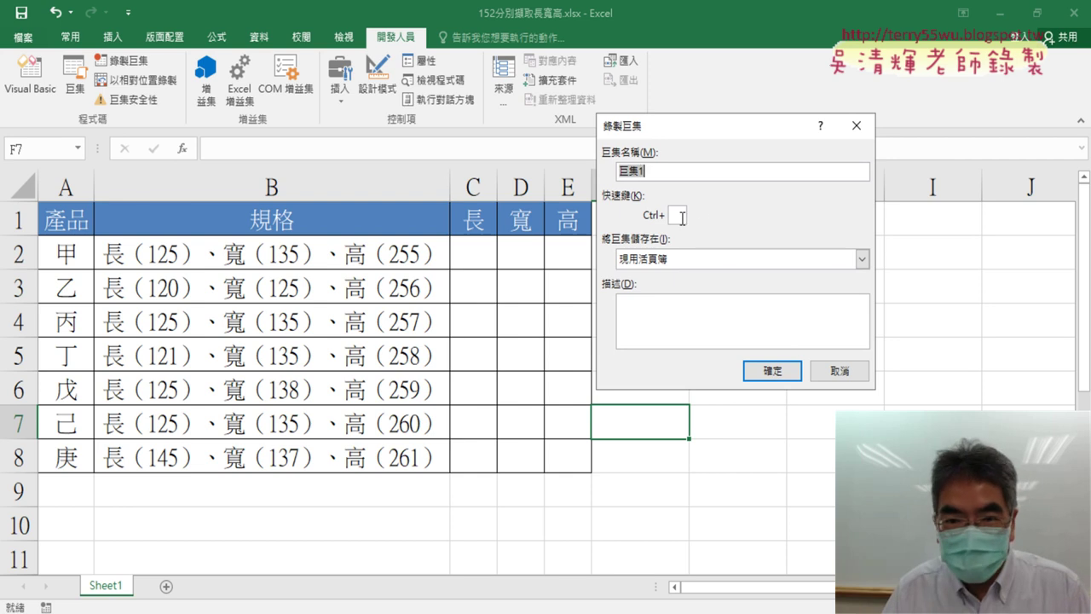
pyautogui.moveTo(729, 128); pyautogui.dragTo(780, 274)
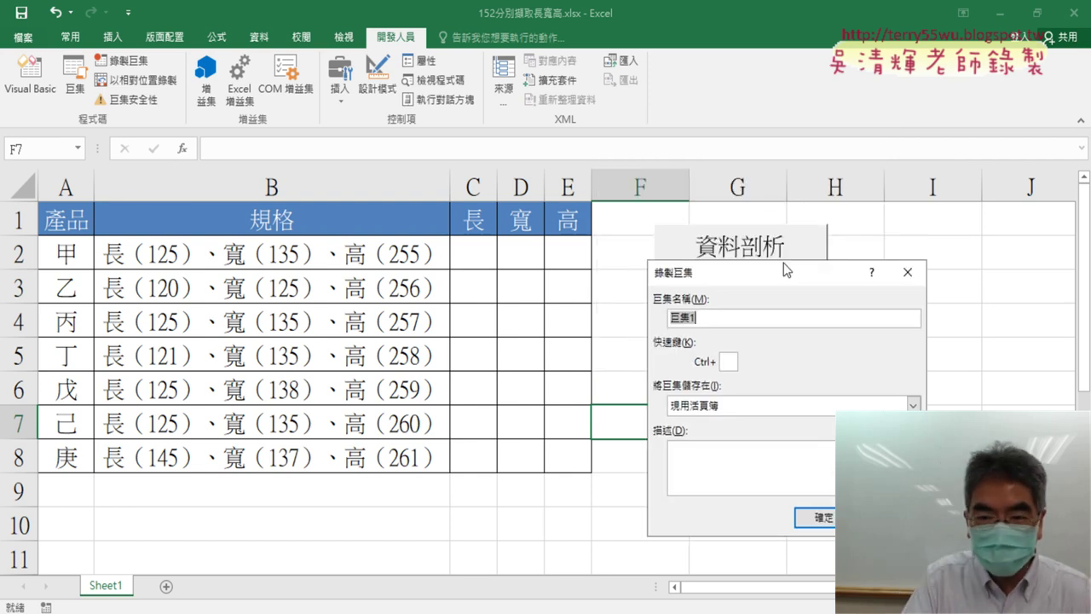
pyautogui.write('資ㄌㄧㄠ')
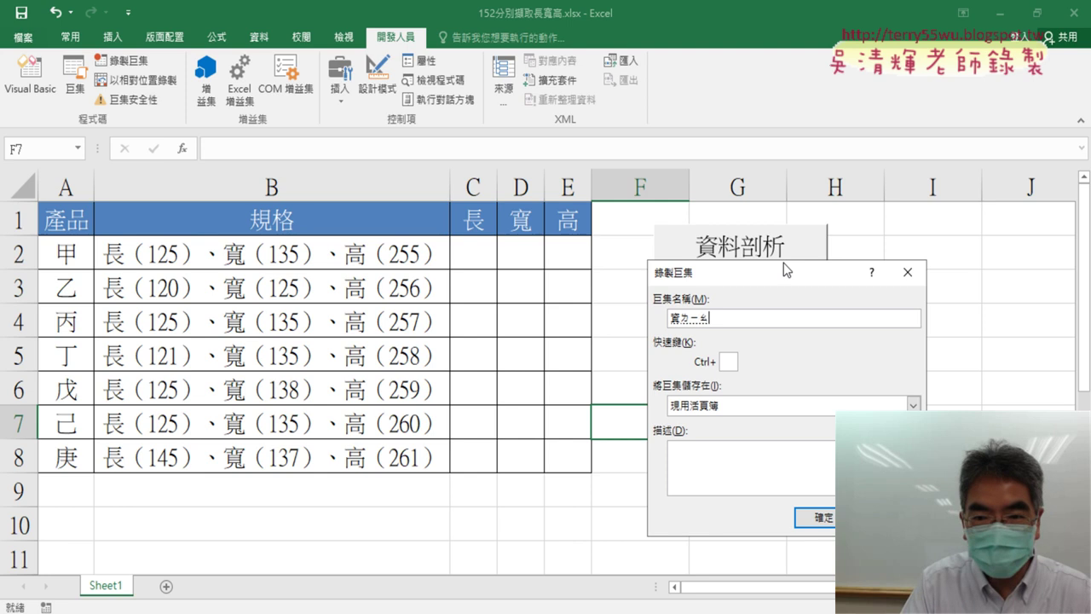
pyautogui.write('料剖析')
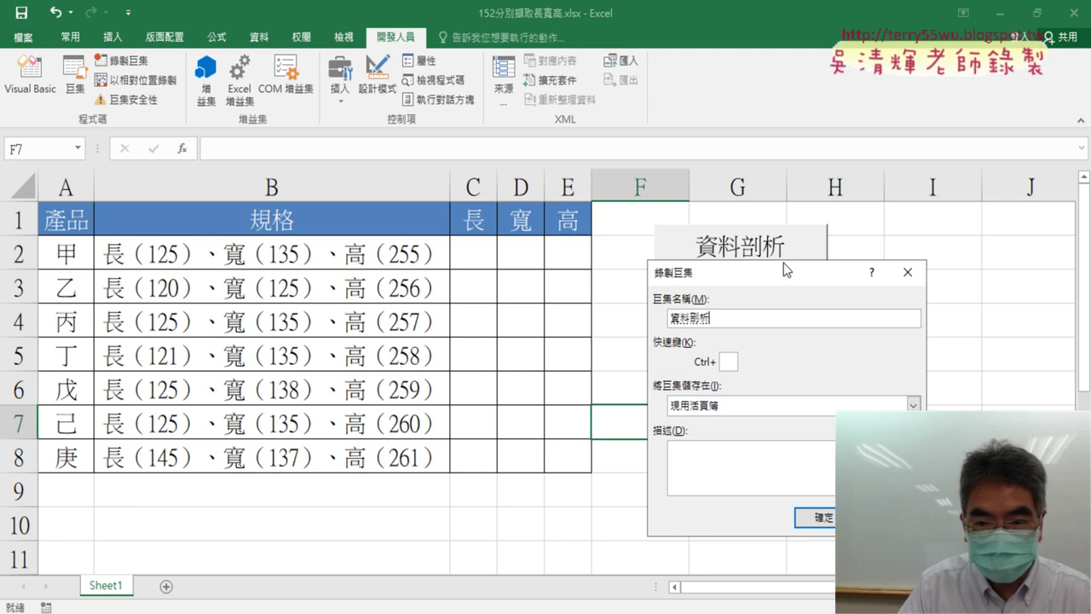
pyautogui.press('Return')
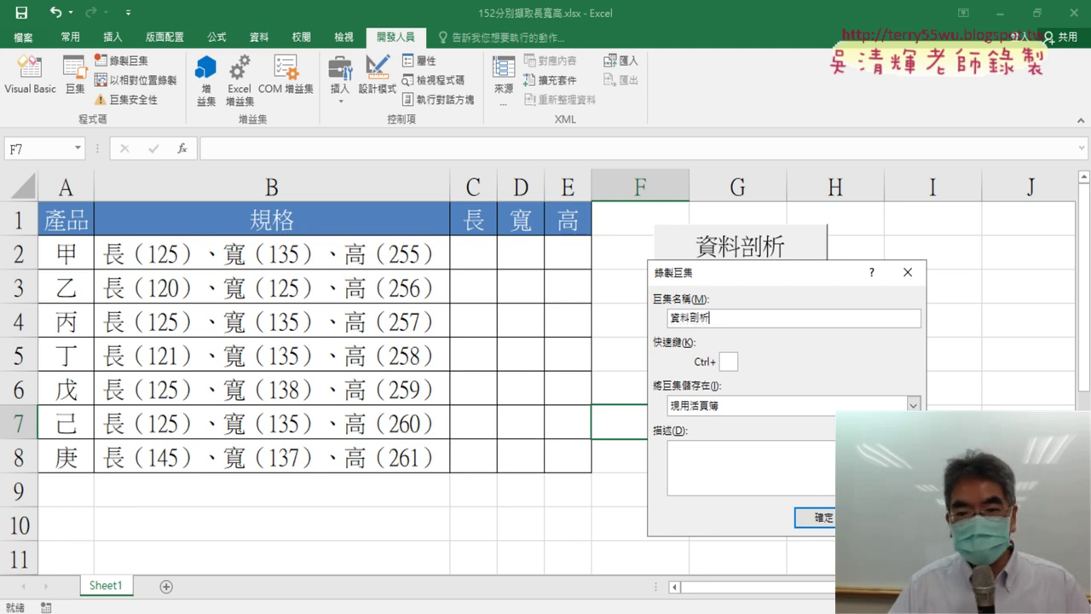
pyautogui.click(818, 518)
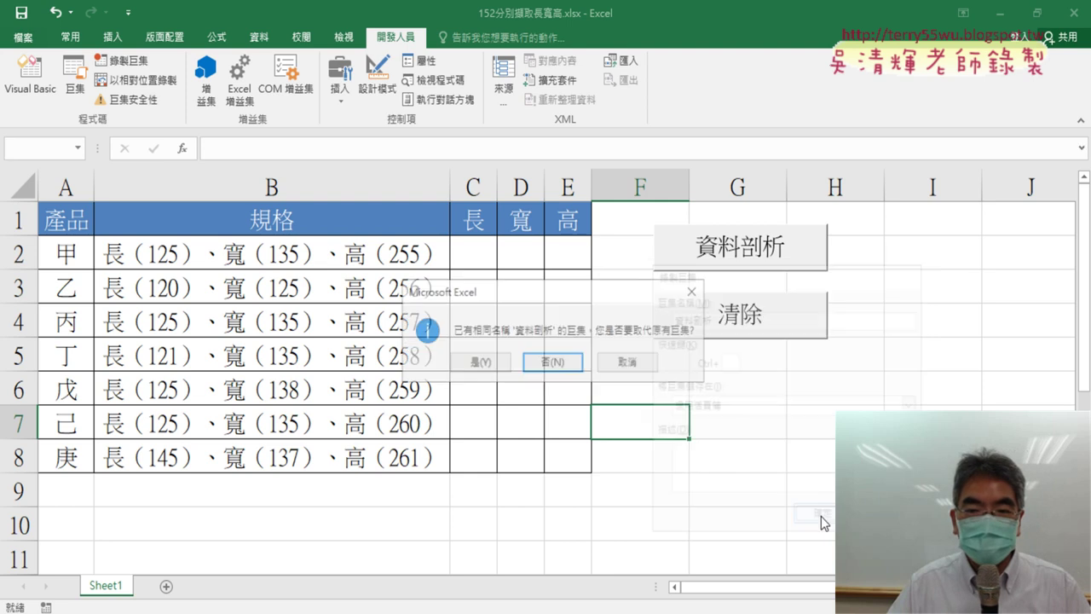
pyautogui.click(480, 363)
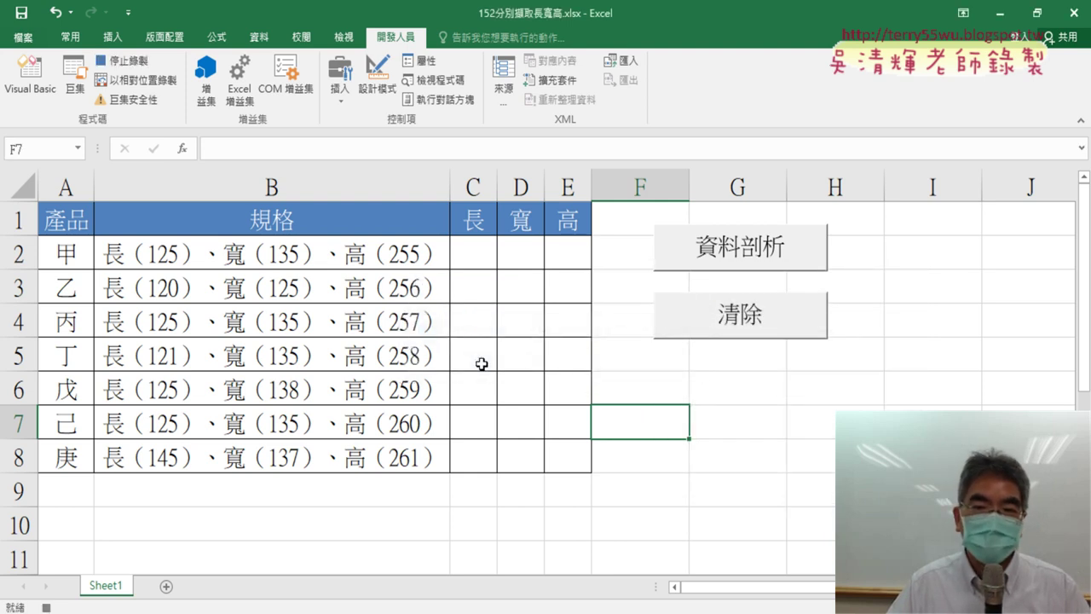
# Select B2:B8 and set up fixed-width Text to Columns with breaks around the dimension numbers
pyautogui.click(297, 245)
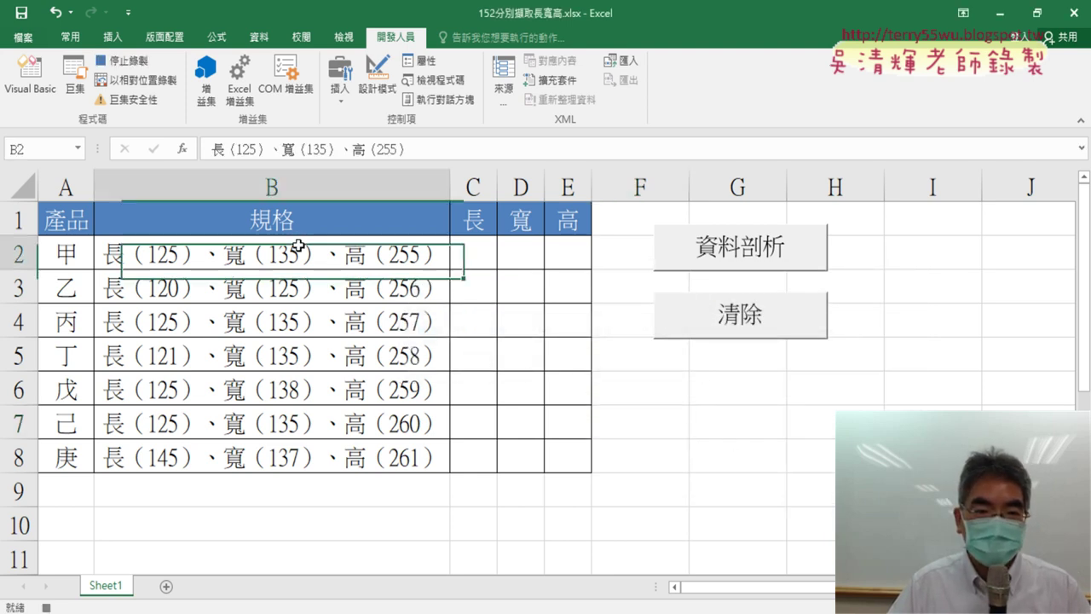
pyautogui.hotkey('ctrl', 'shift', 'Down')
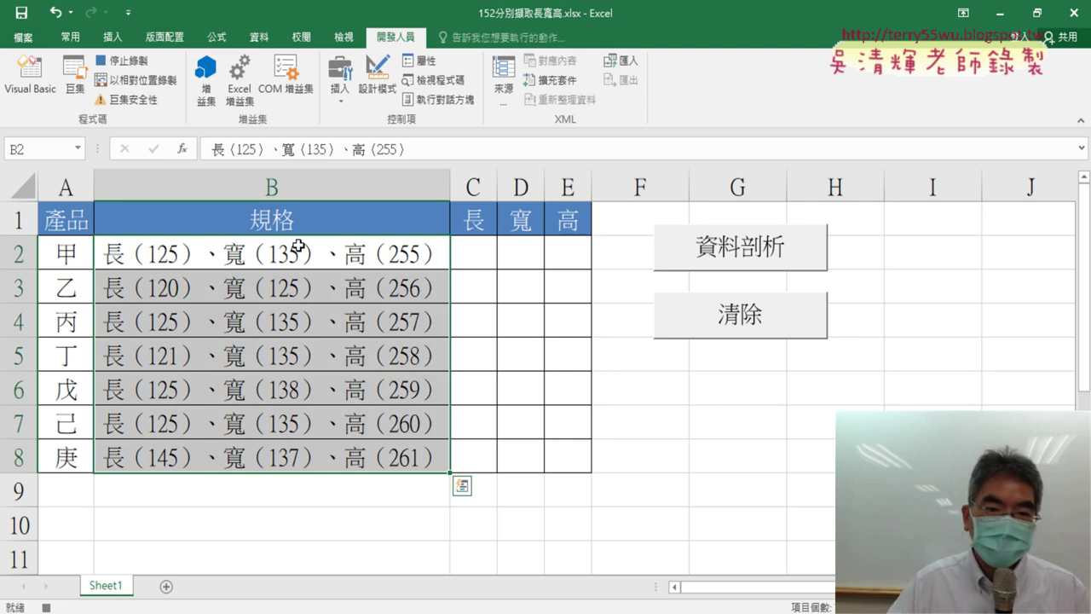
pyautogui.click(260, 38)
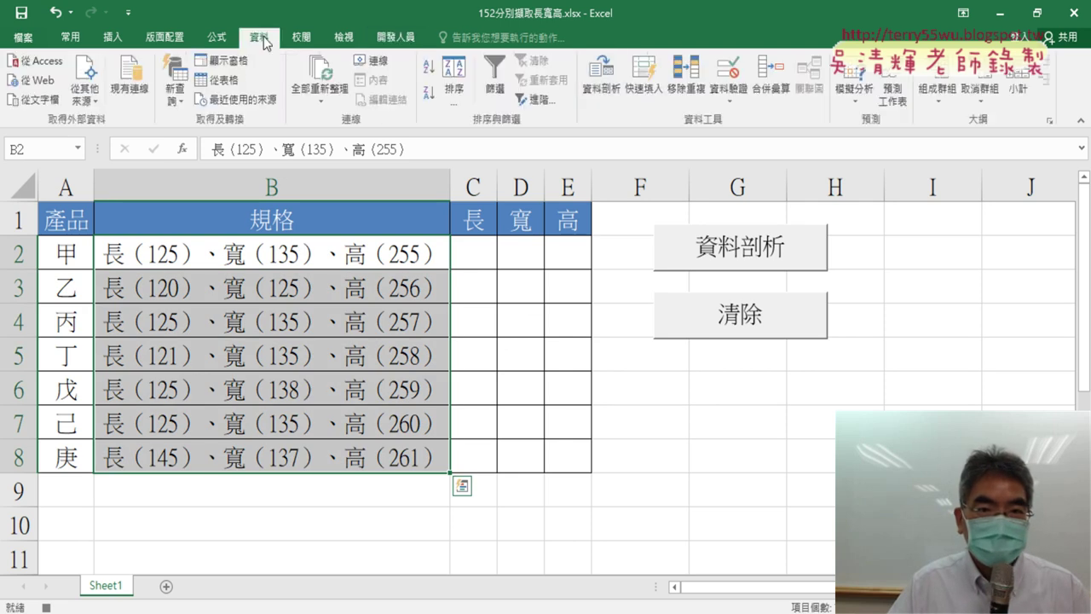
pyautogui.click(607, 84)
pyautogui.click(617, 335)
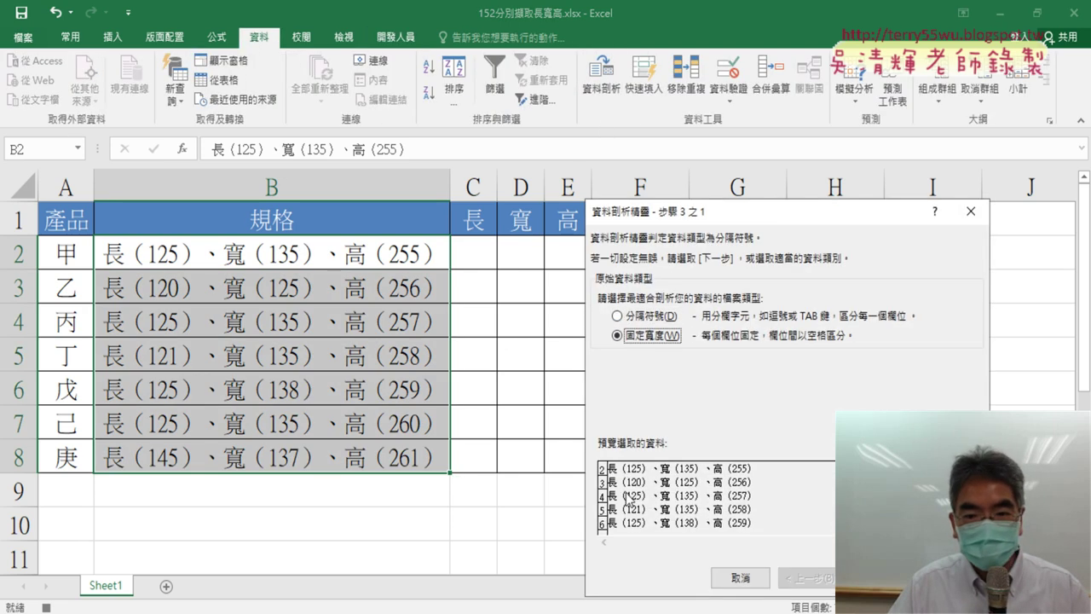
pyautogui.press('Return')
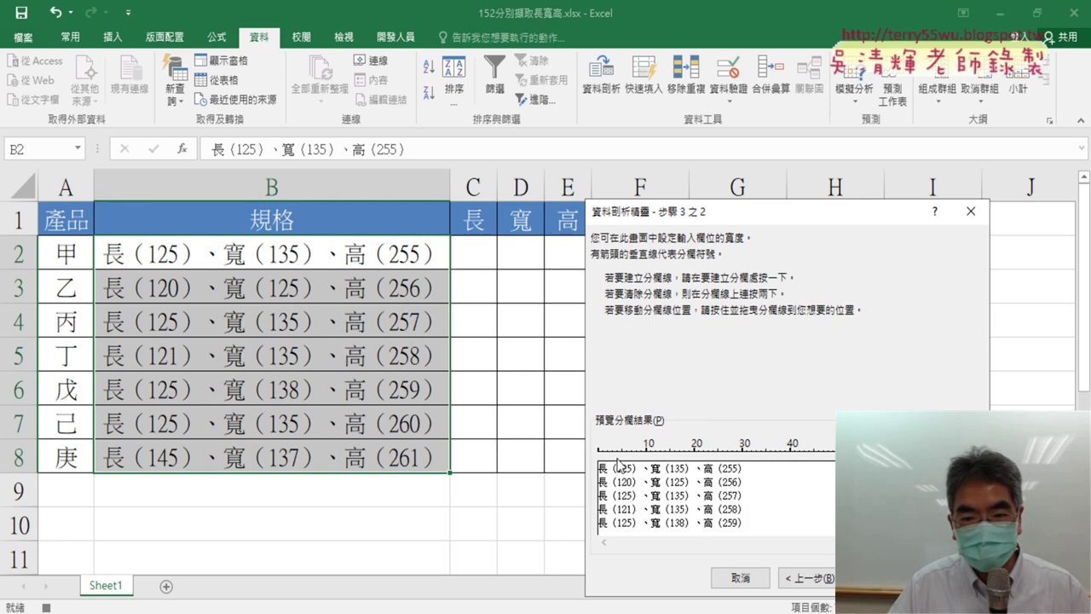
pyautogui.click(617, 463)
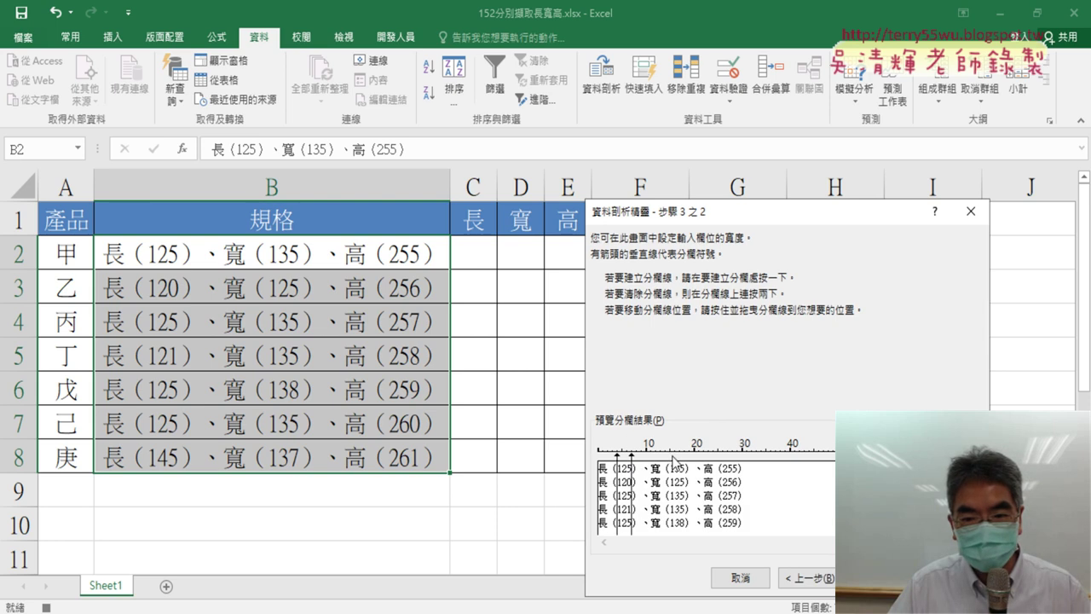
pyautogui.click(670, 461)
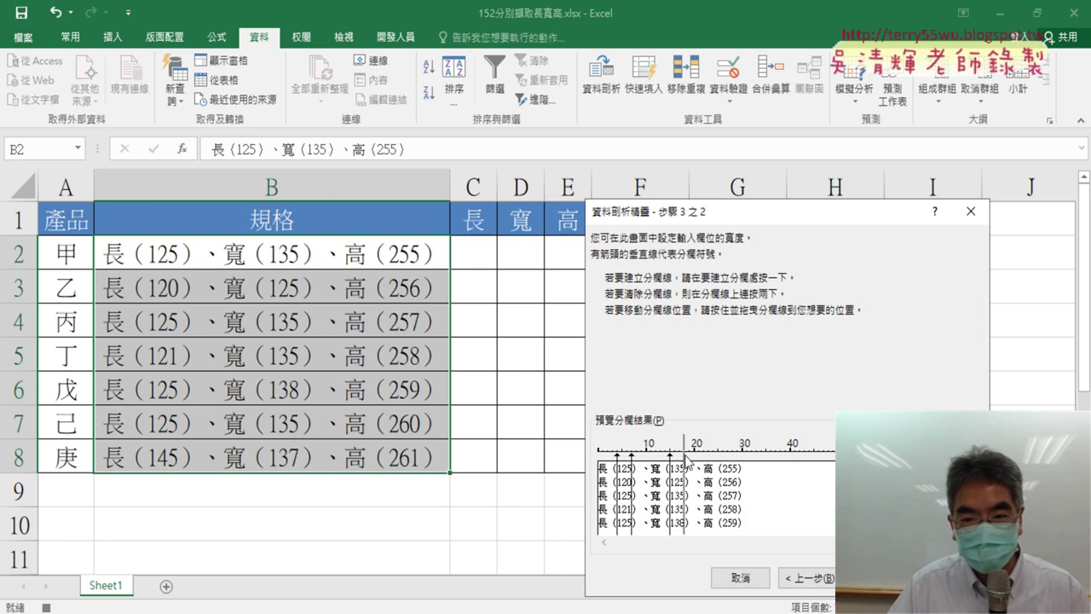
pyautogui.click(685, 458)
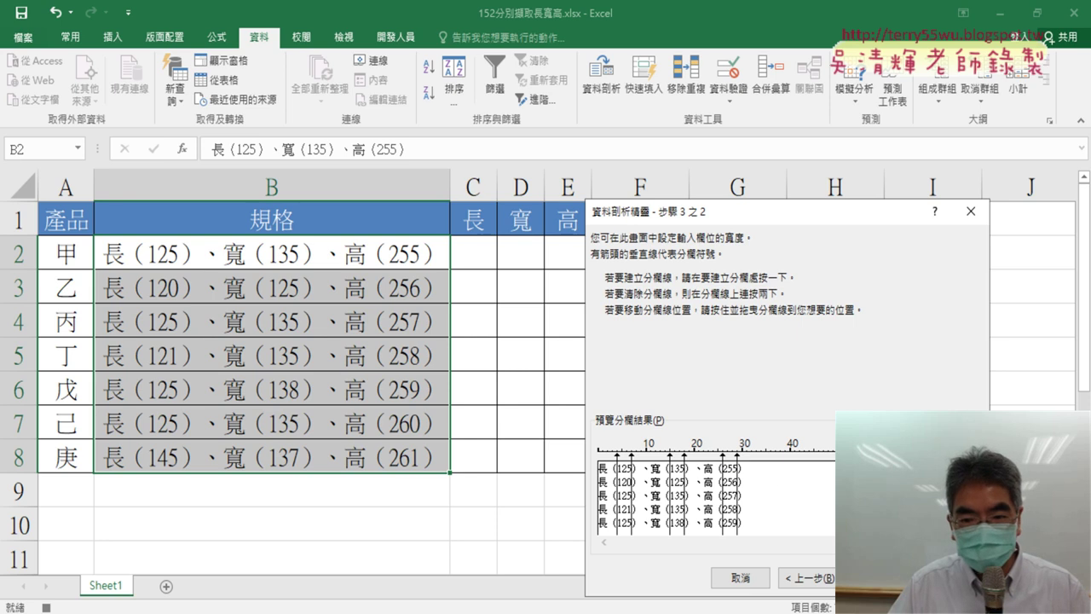
# Skip importing the label columns, output to C2, finish, and confirm replacing existing data
pyautogui.click(874, 578)
pyautogui.click(608, 344)
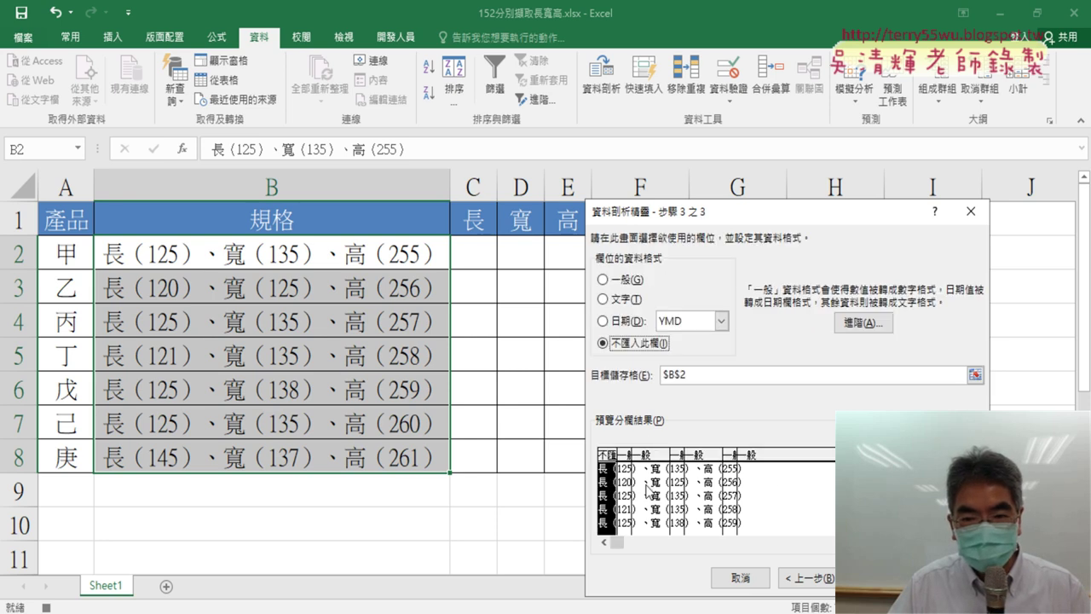
pyautogui.click(635, 465)
pyautogui.click(645, 345)
pyautogui.click(697, 467)
pyautogui.click(650, 345)
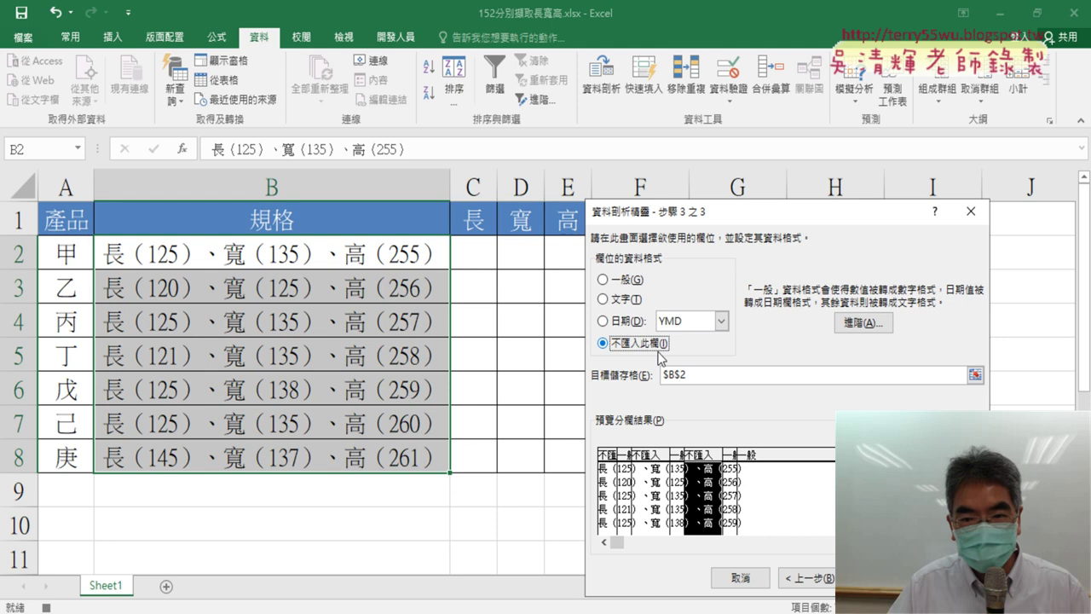
pyautogui.click(766, 493)
pyautogui.click(603, 343)
pyautogui.click(700, 375)
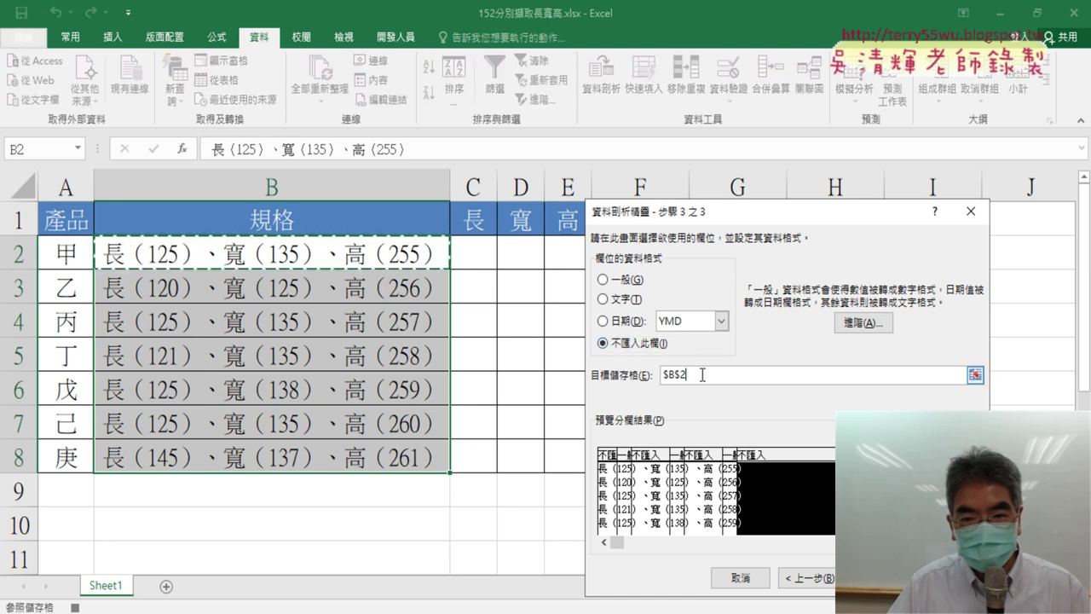
pyautogui.moveTo(701, 375); pyautogui.dragTo(660, 375)
pyautogui.click(484, 257)
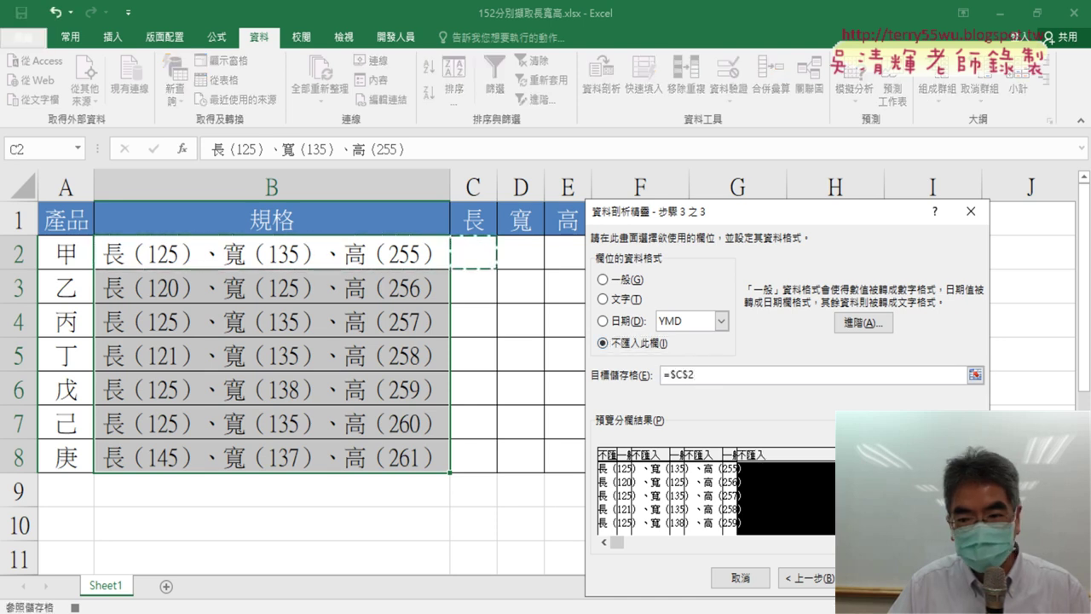
pyautogui.press('Return')
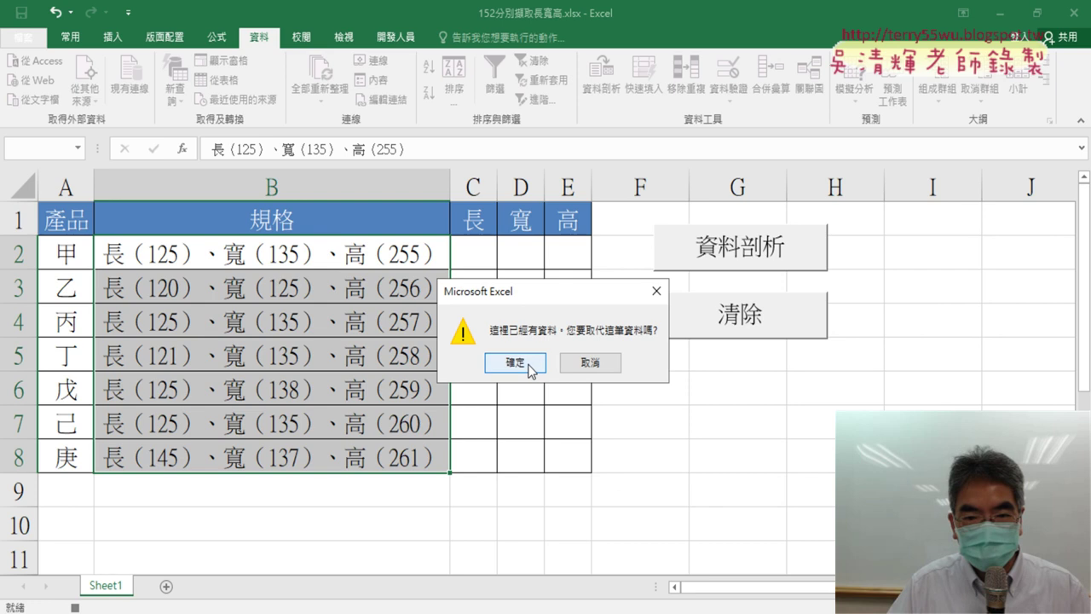
pyautogui.click(529, 364)
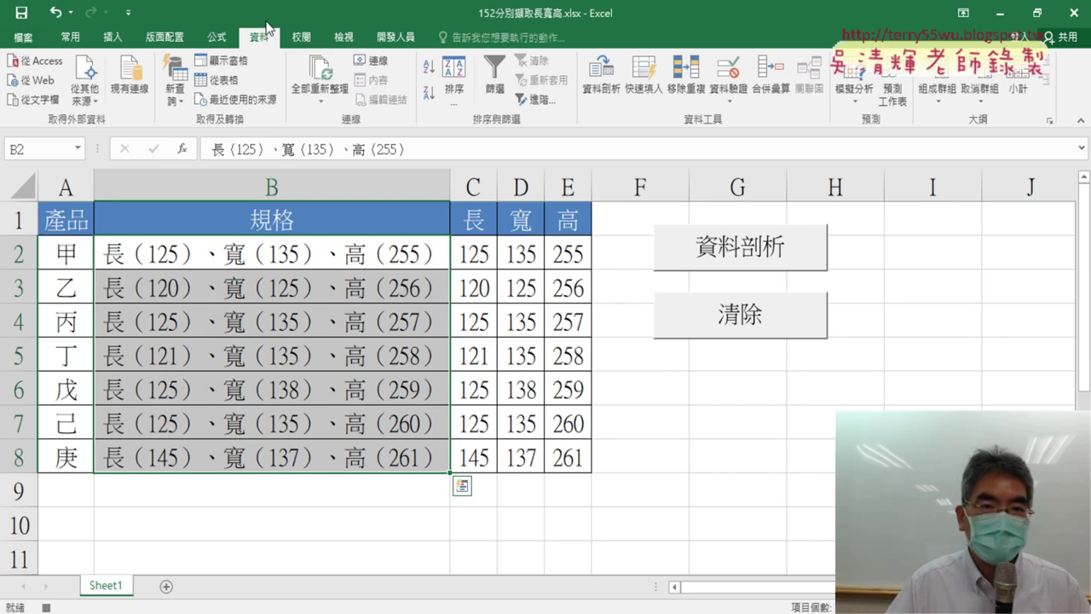
# Stop the 資料剖析 recording and start recording a new 清除 macro replacing the old one
pyautogui.click(395, 37)
pyautogui.click(140, 66)
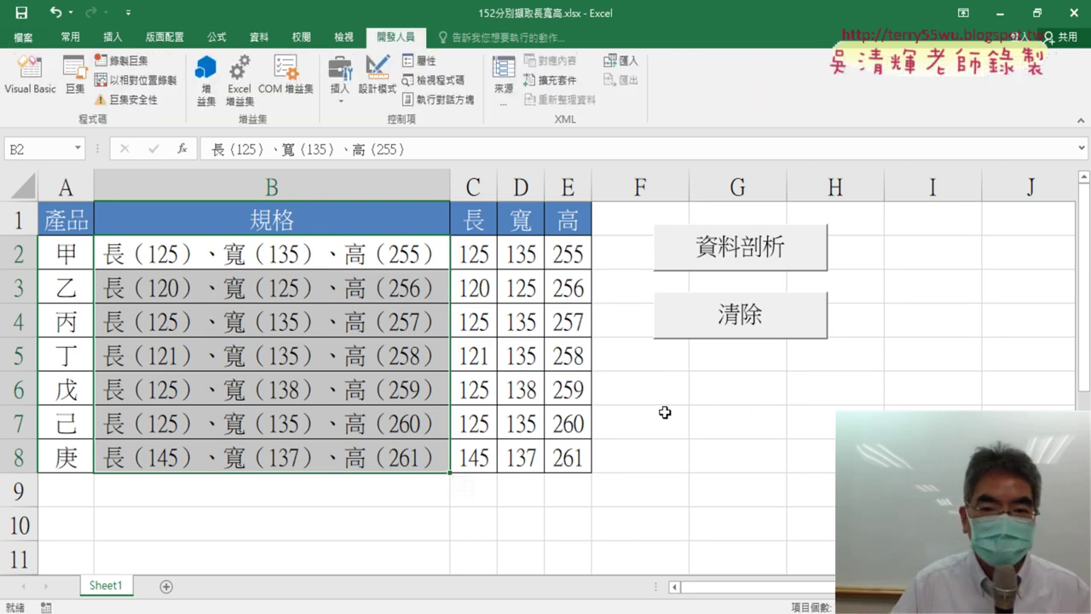
pyautogui.click(757, 413)
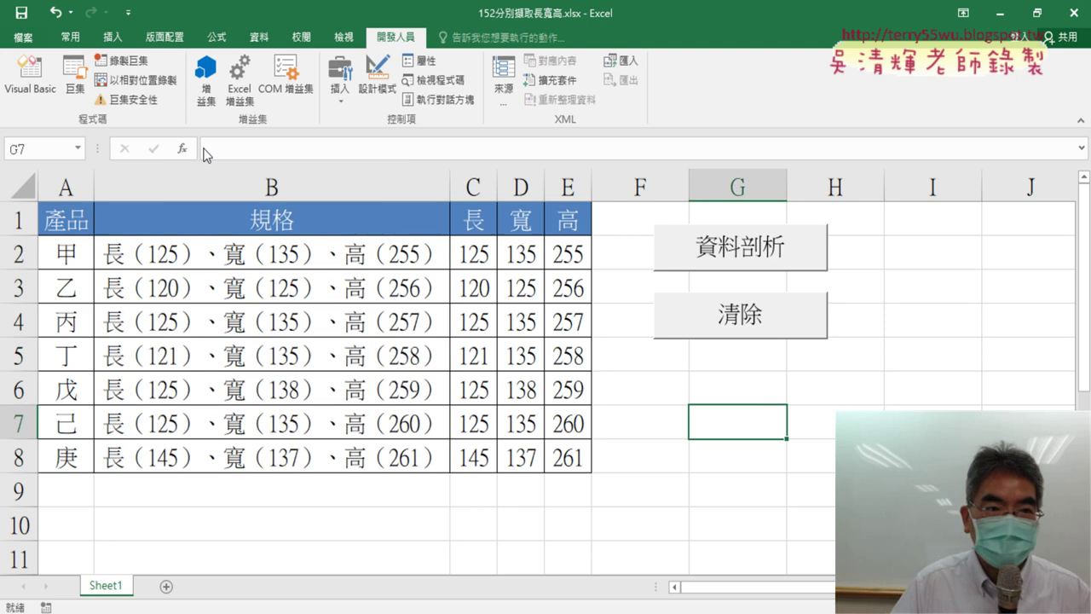
pyautogui.click(128, 61)
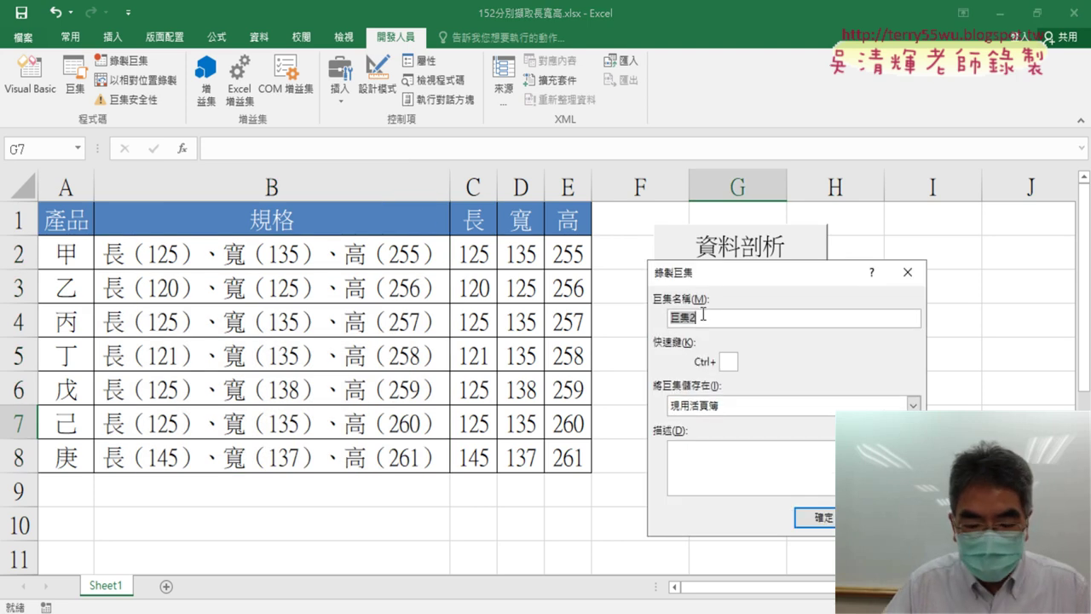
pyautogui.write('ㄑ')
pyautogui.write('清')
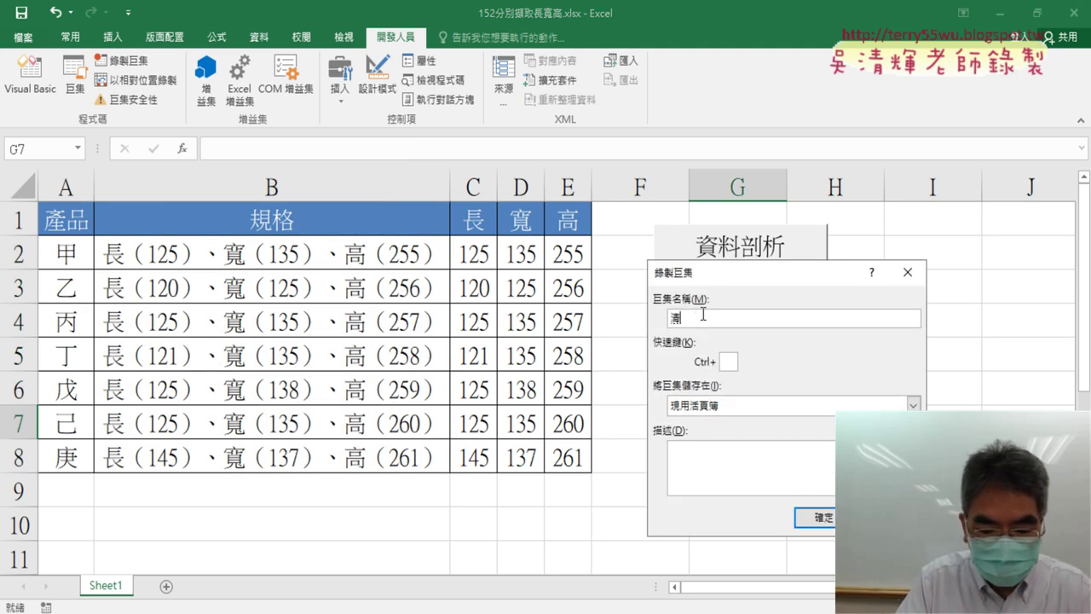
pyautogui.write('除')
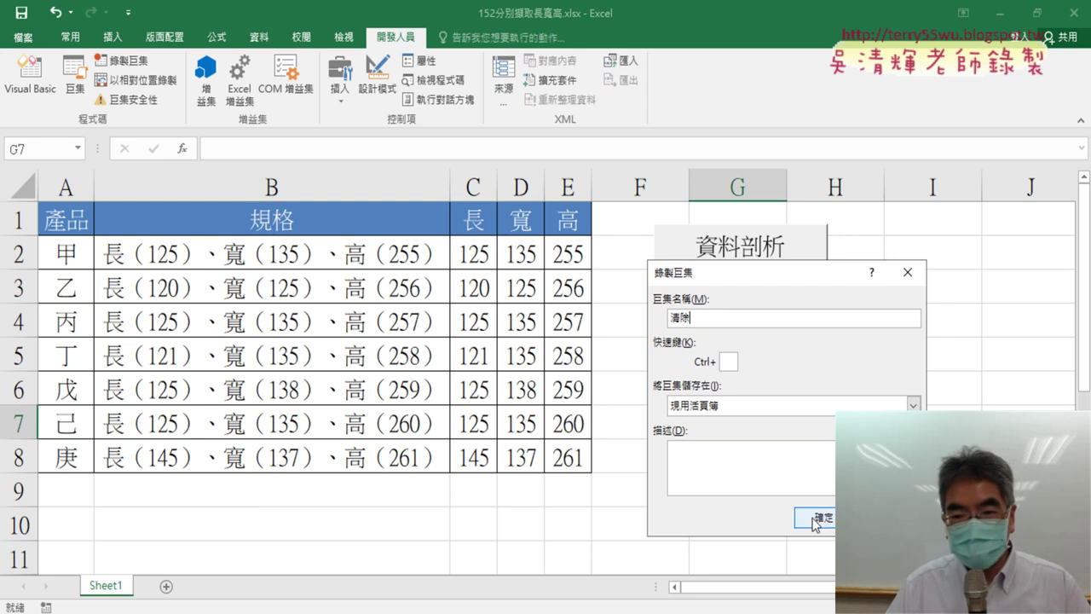
pyautogui.click(829, 519)
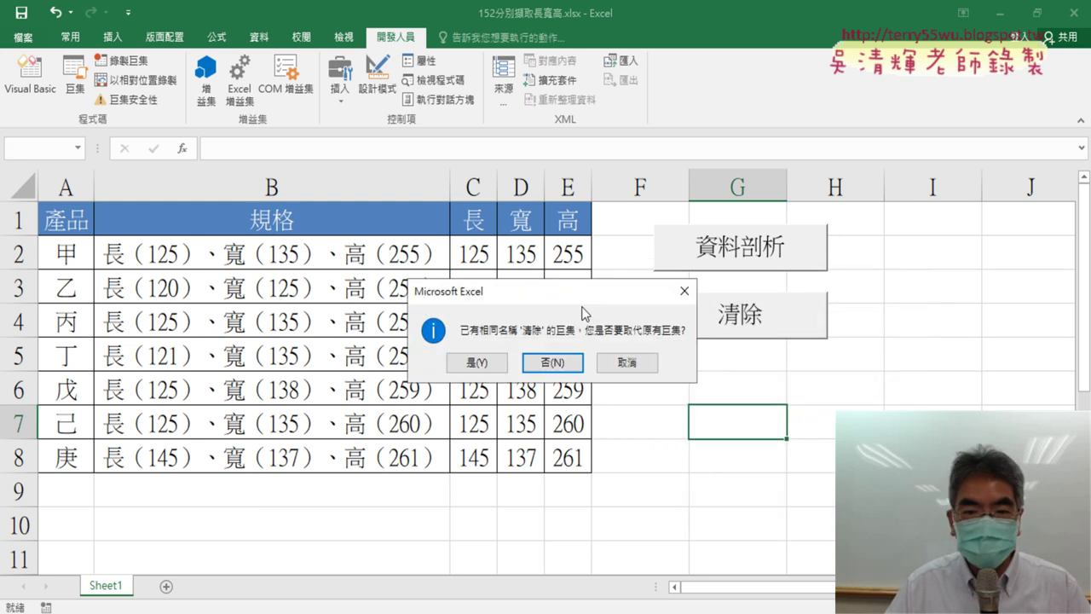
pyautogui.moveTo(562, 292); pyautogui.dragTo(841, 239)
pyautogui.click(771, 308)
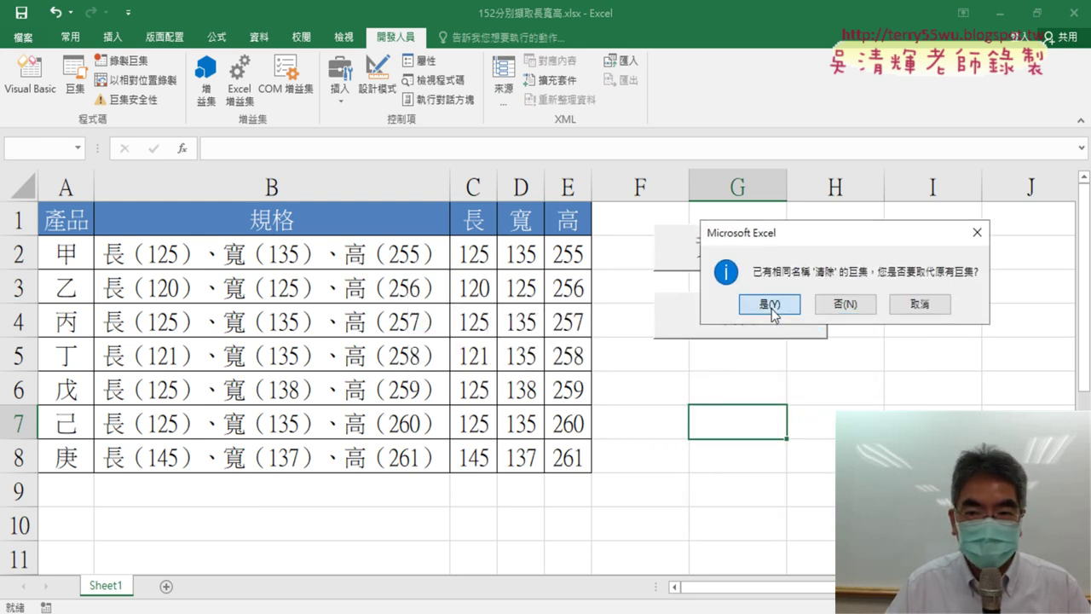
pyautogui.click(771, 308)
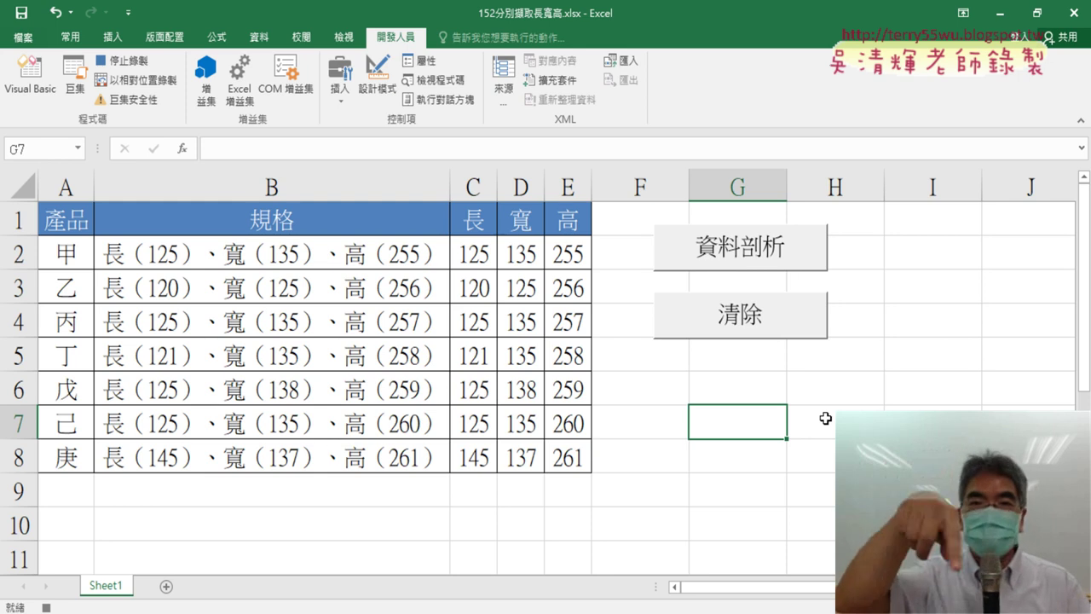
# Select C2:E8 with Ctrl+Shift+Right and Down, delete the values, and stop recording
pyautogui.click(462, 263)
pyautogui.hotkey('ctrl', 'shift', 'Right')
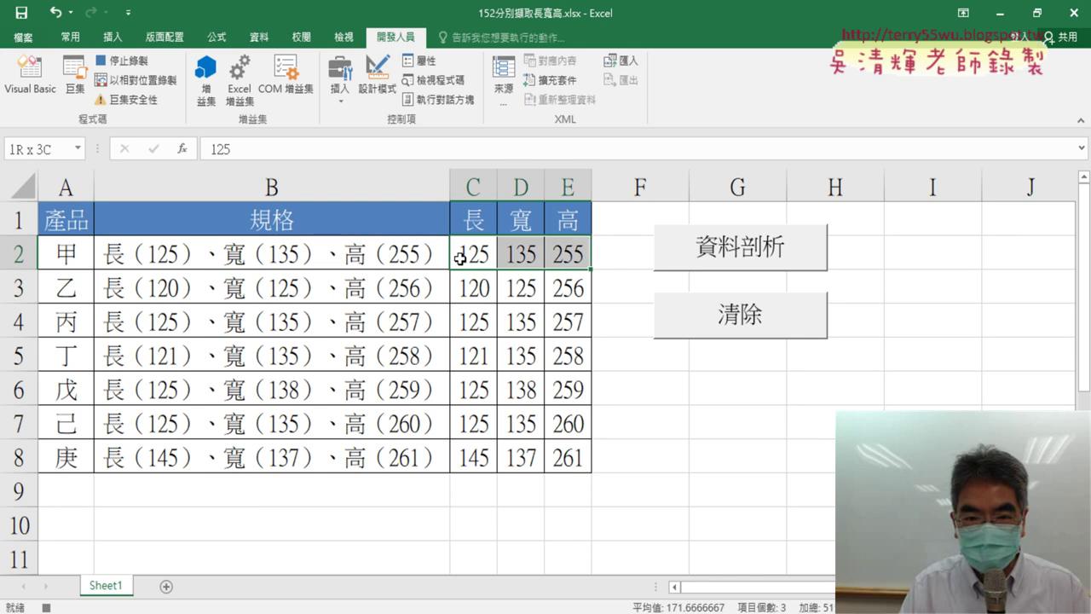
pyautogui.hotkey('ctrl', 'shift', 'Down')
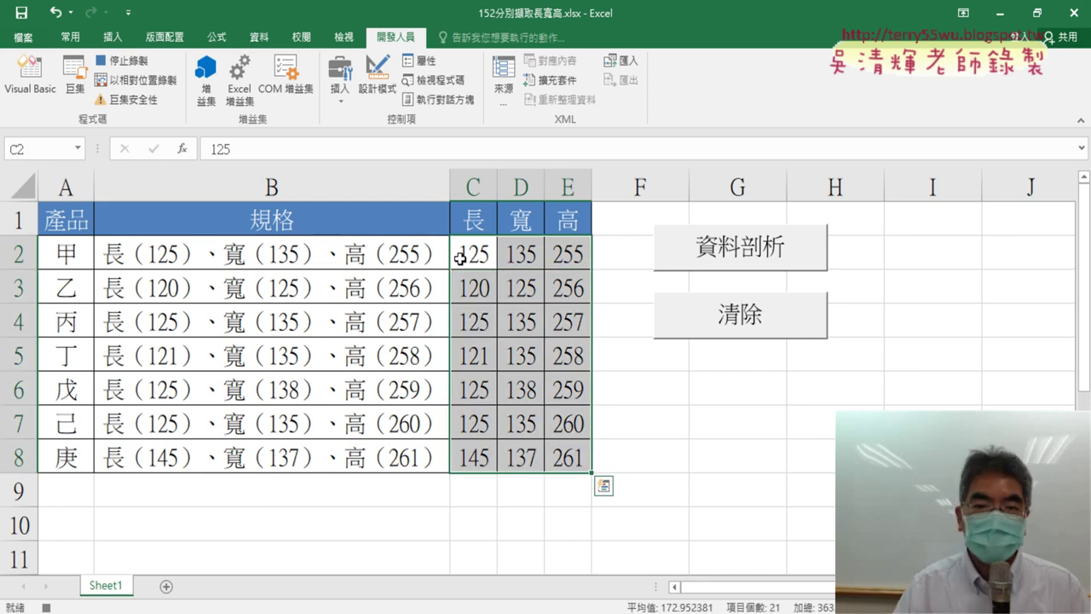
pyautogui.press('Delete')
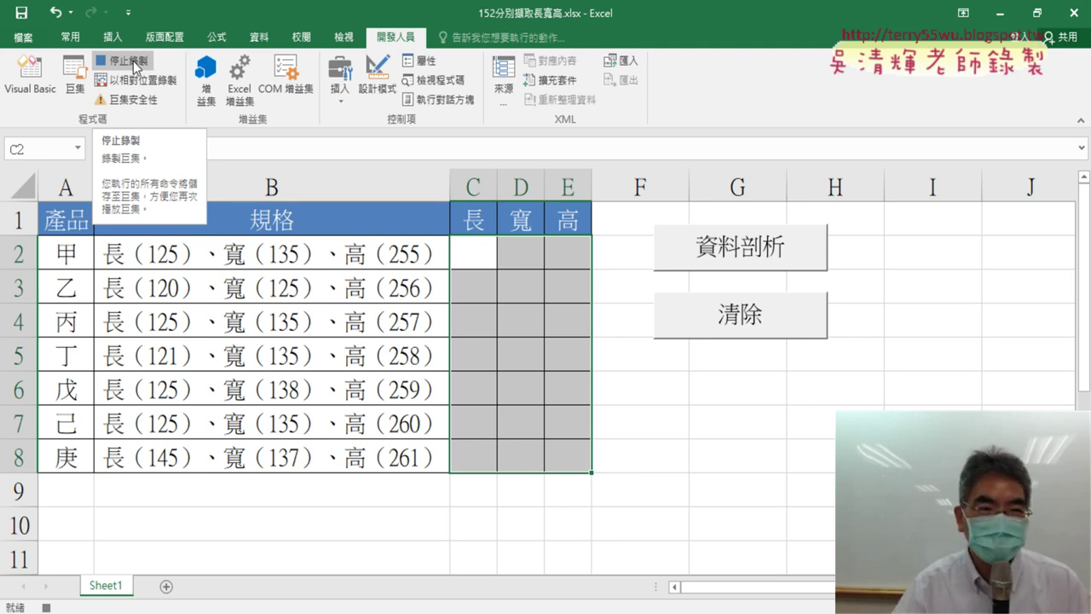
pyautogui.click(134, 67)
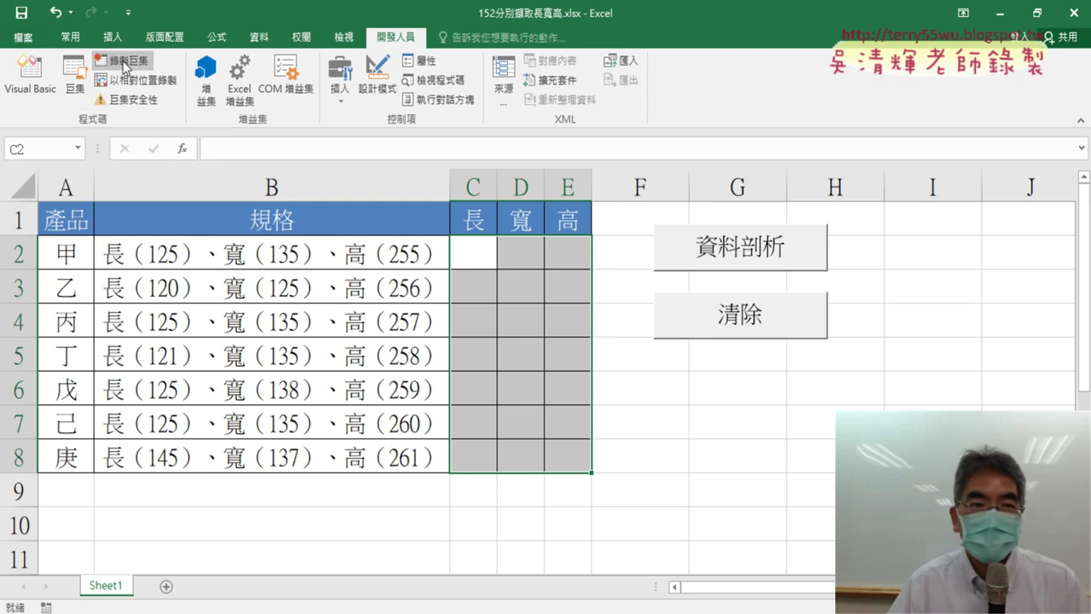
# Open the 資料剖析 macro's code in the Visual Basic editor
pyautogui.click(75, 88)
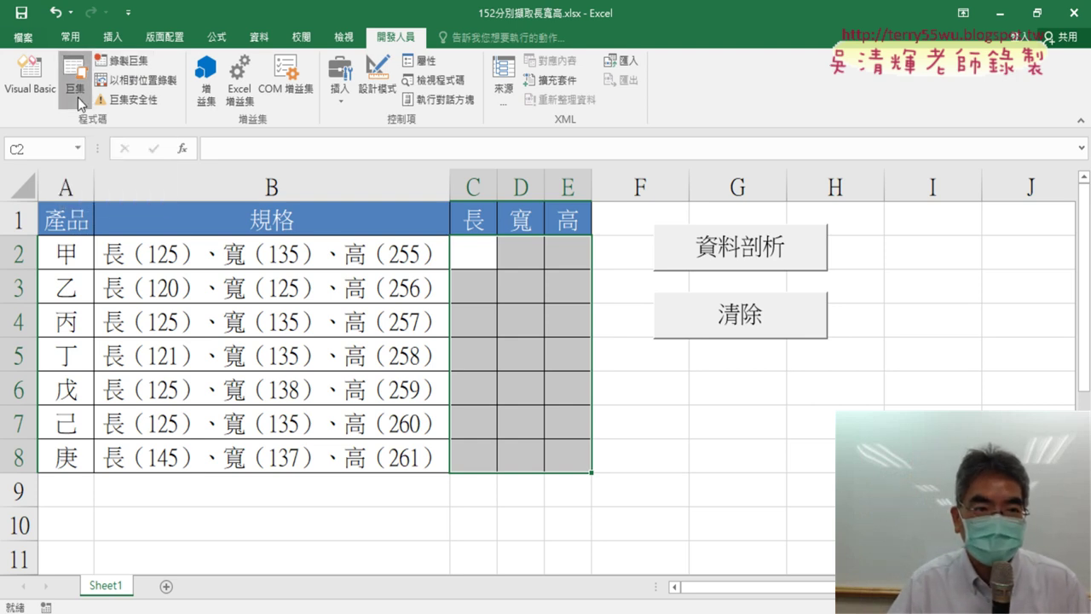
pyautogui.click(674, 314)
pyautogui.click(674, 300)
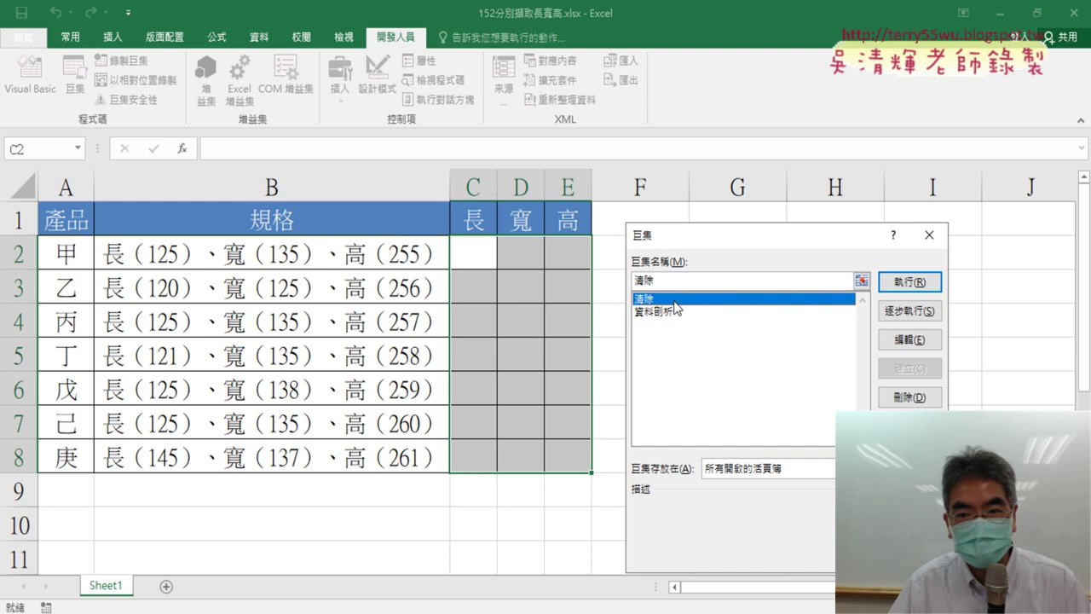
pyautogui.click(673, 314)
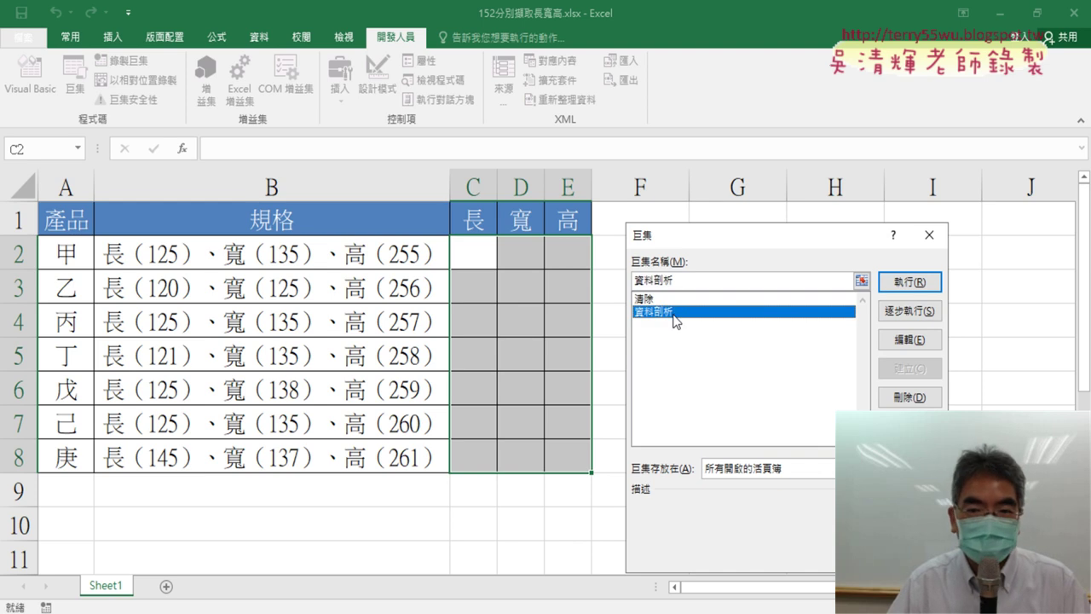
pyautogui.click(906, 341)
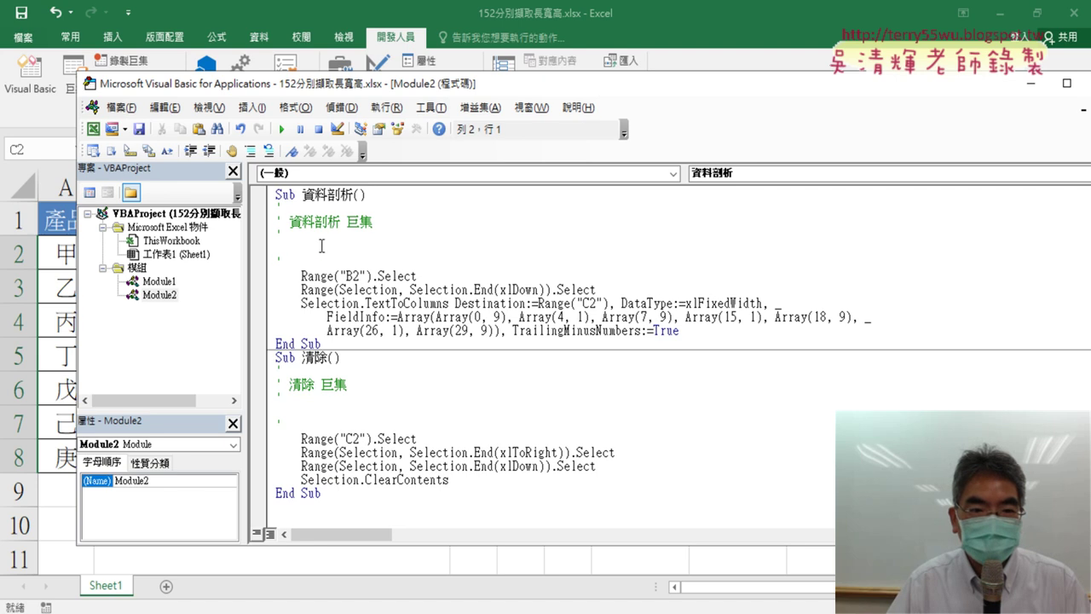
# Delete the auto-generated comments and add blank lines after Range("B2").Select and the xlDown statement
pyautogui.moveTo(296, 264); pyautogui.dragTo(278, 215)
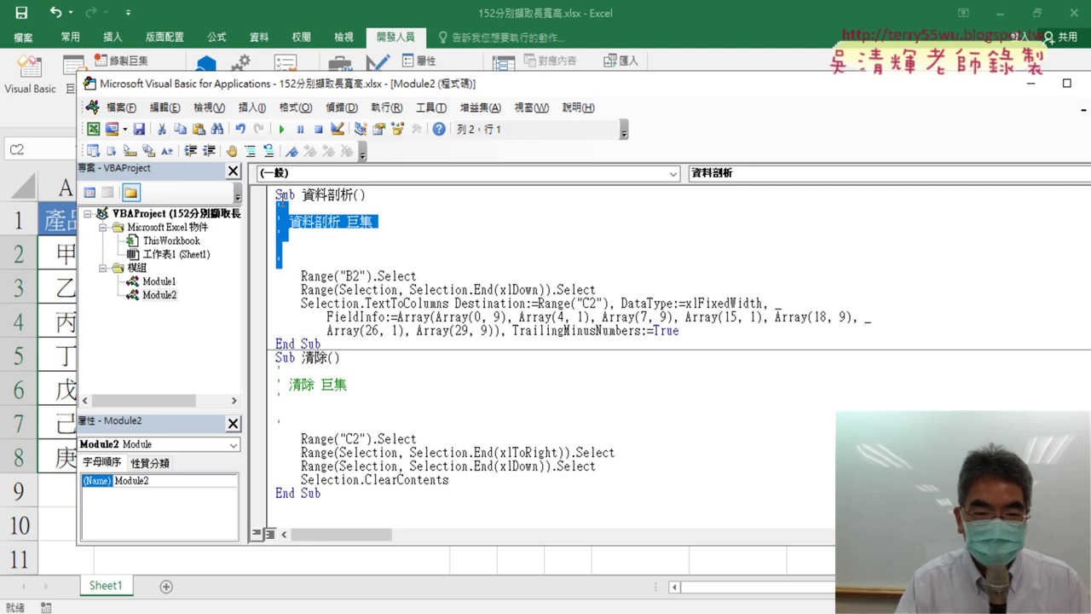
pyautogui.press('Delete')
pyautogui.press('Tab')
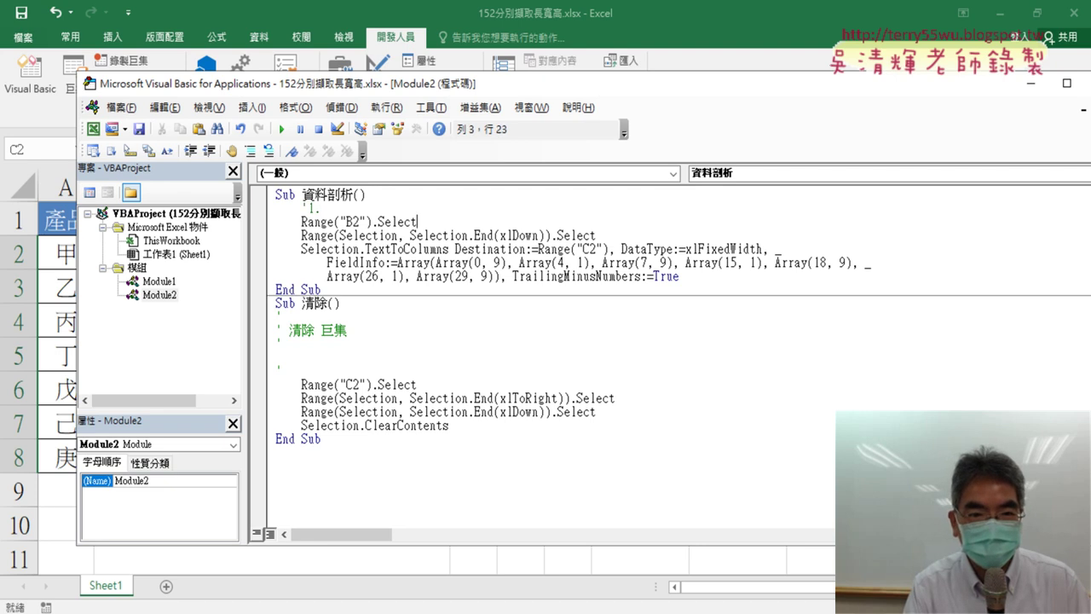
pyautogui.press('Return')
pyautogui.write("'2.")
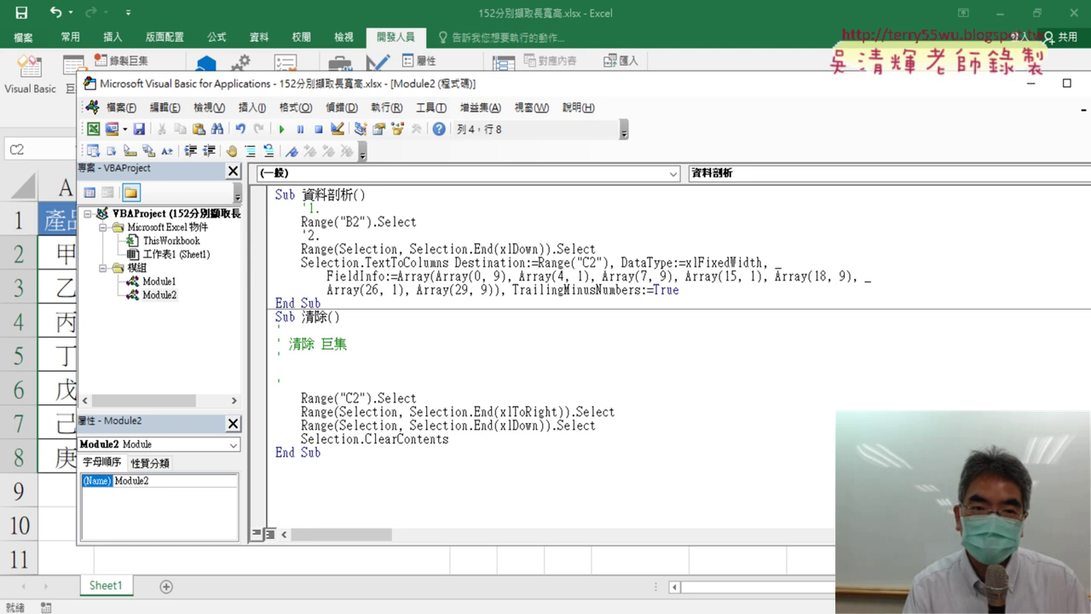
pyautogui.click(307, 249)
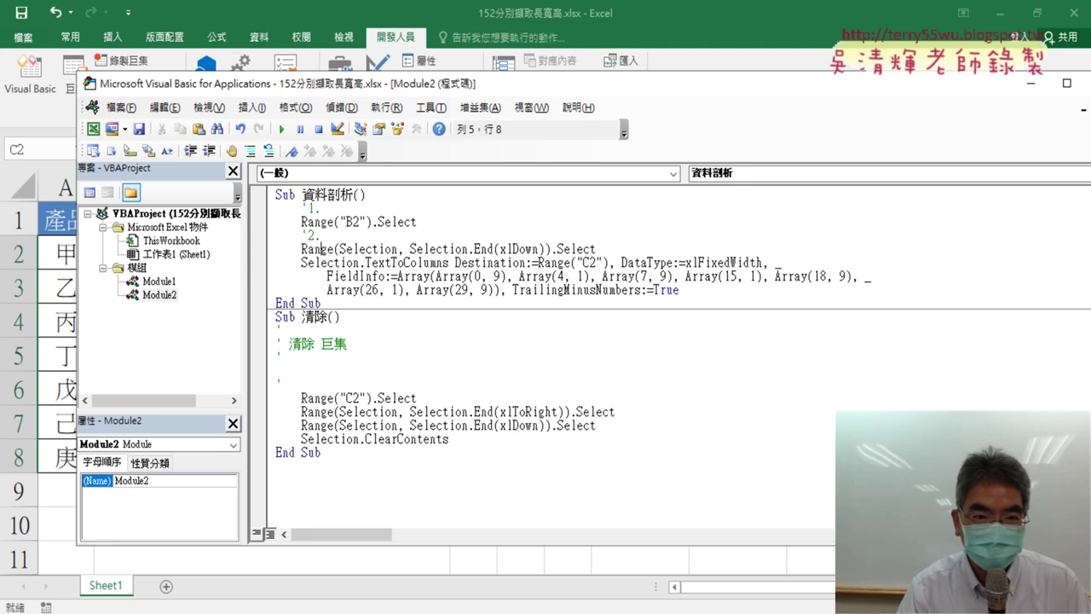
pyautogui.press('End')
pyautogui.press('Return')
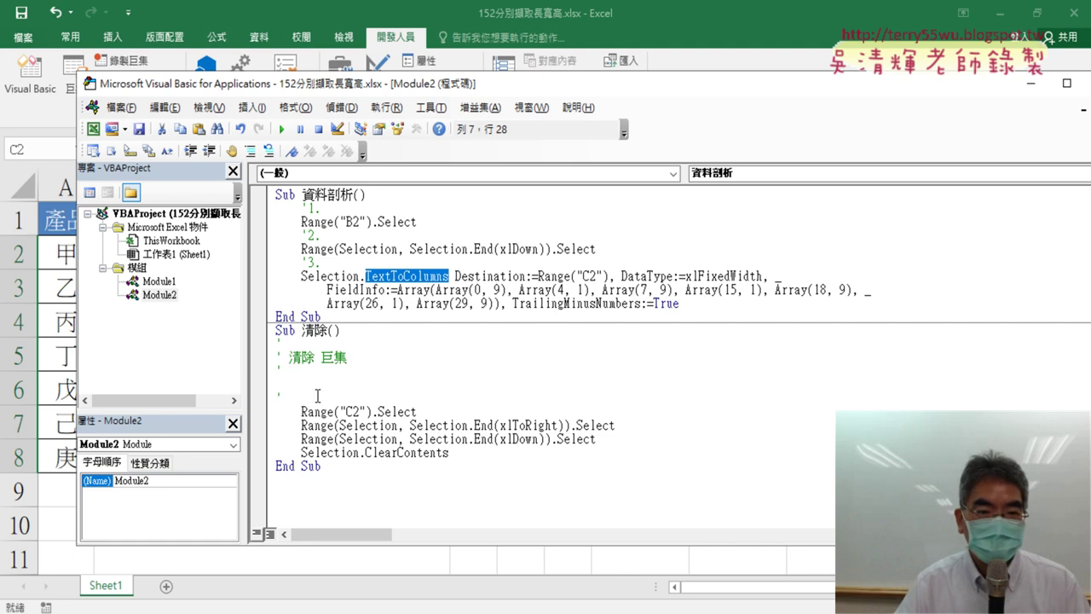
# Delete the auto-generated comment lines from the 清除 macro
pyautogui.moveTo(317, 396); pyautogui.dragTo(268, 349)
pyautogui.press('Delete')
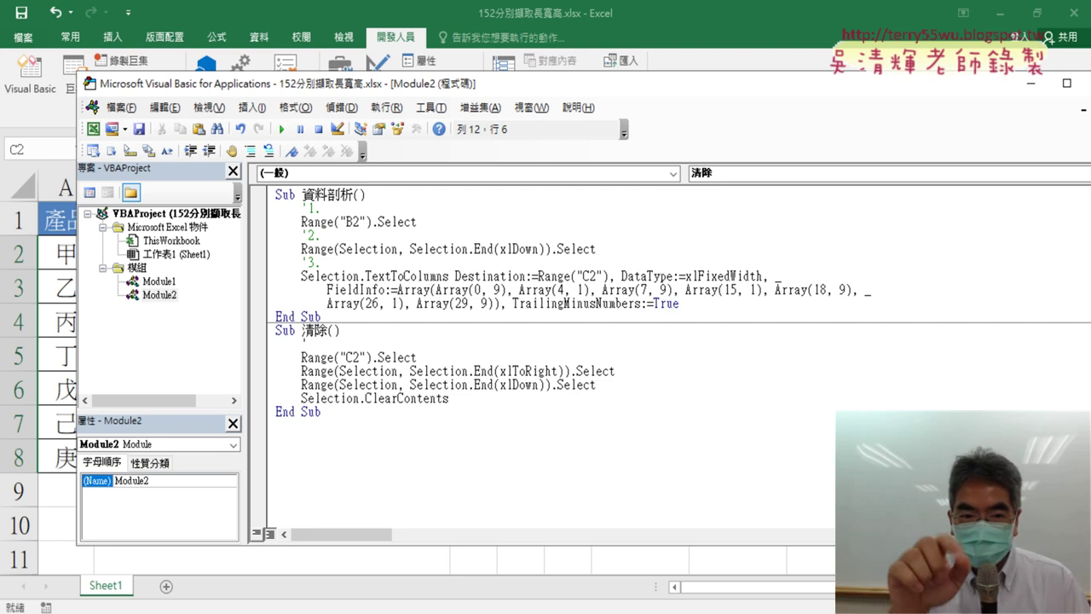
# Complete the '1. comment and add '2., '3., '4. step comments to the 清除 statements
pyautogui.write('1.')
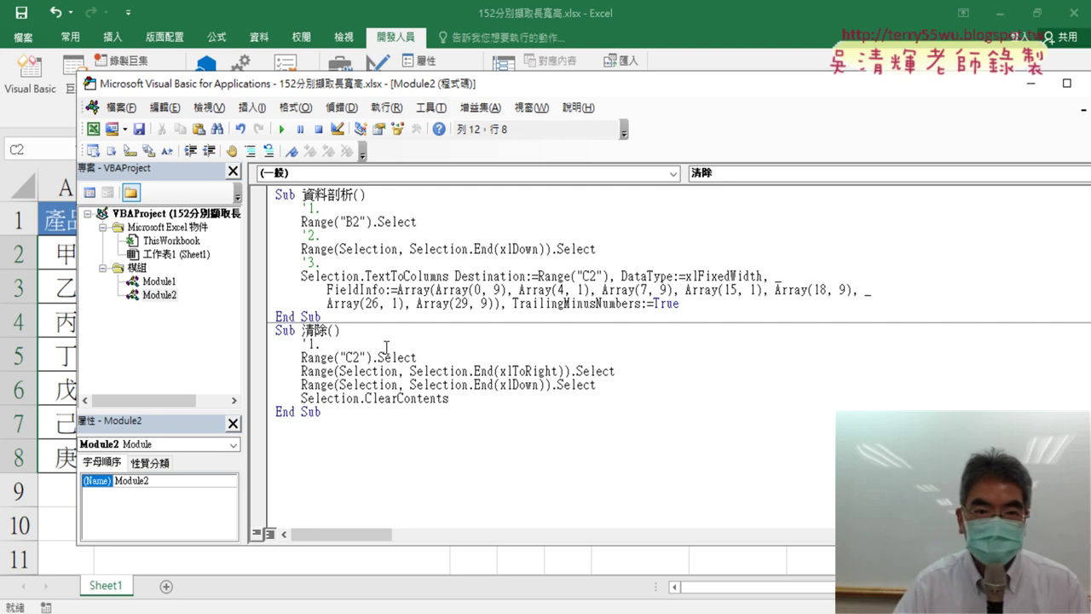
pyautogui.moveTo(518, 88)
pyautogui.mouseDown()
pyautogui.moveTo(873, 72)
pyautogui.moveTo(972, 82)
pyautogui.mouseUp()
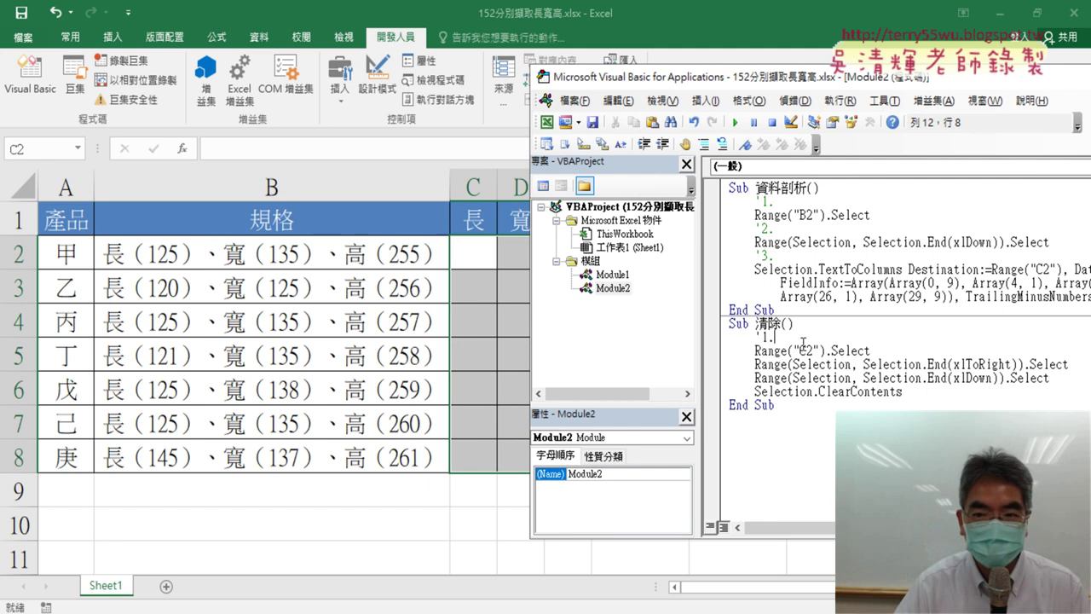
pyautogui.press('Return')
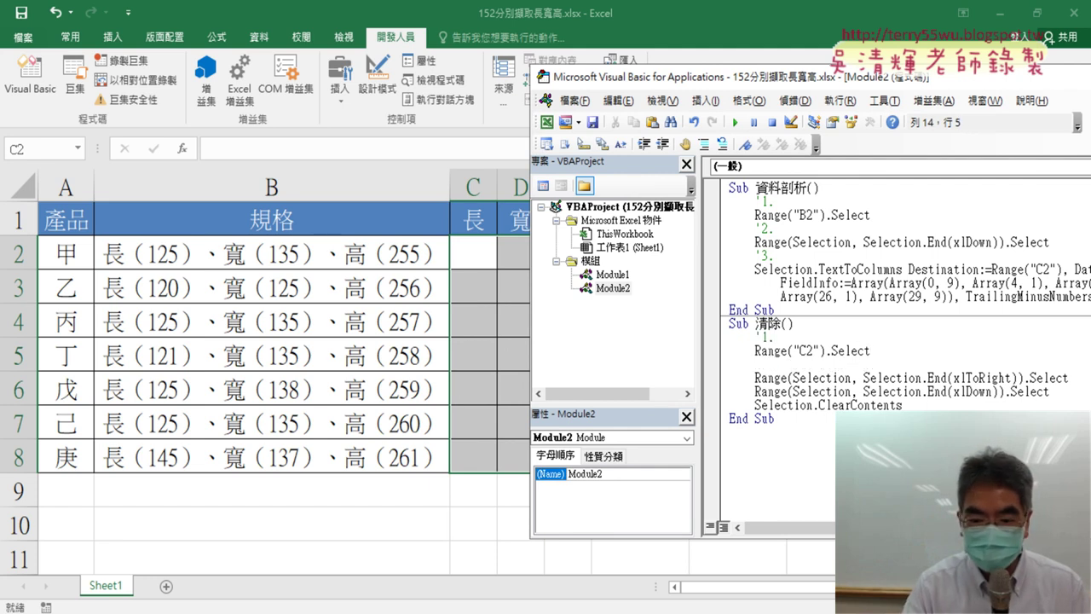
pyautogui.write('ㄊ')
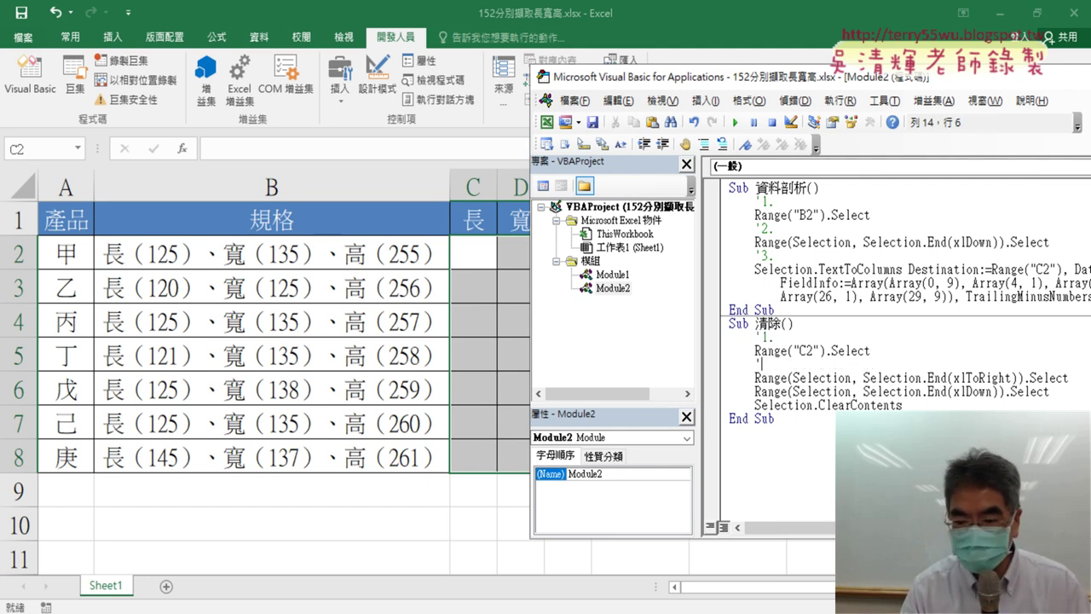
pyautogui.press('Down')
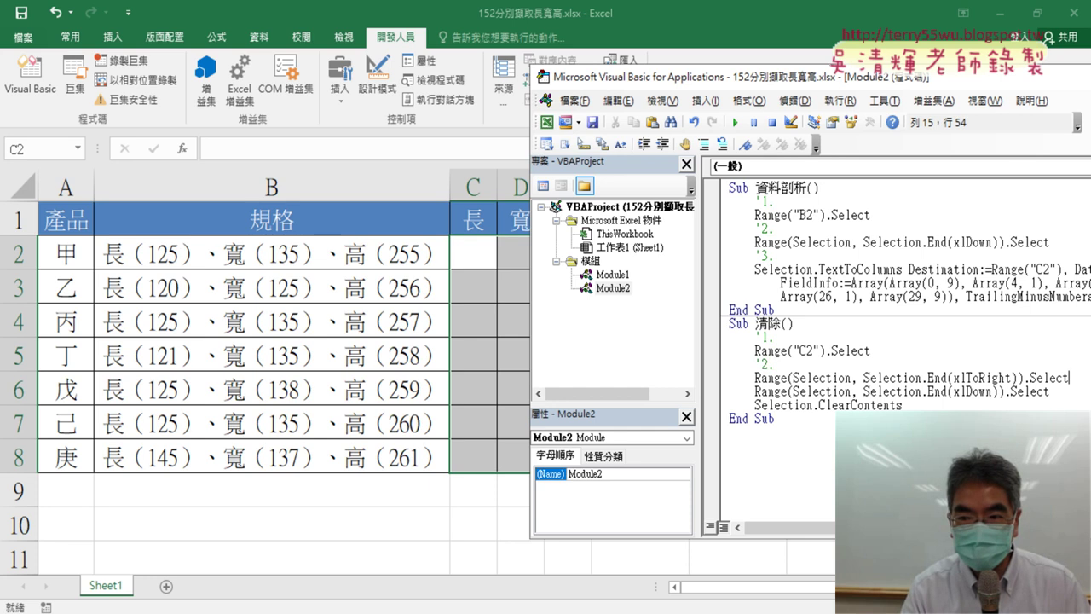
pyautogui.press('Return')
pyautogui.write("'3.")
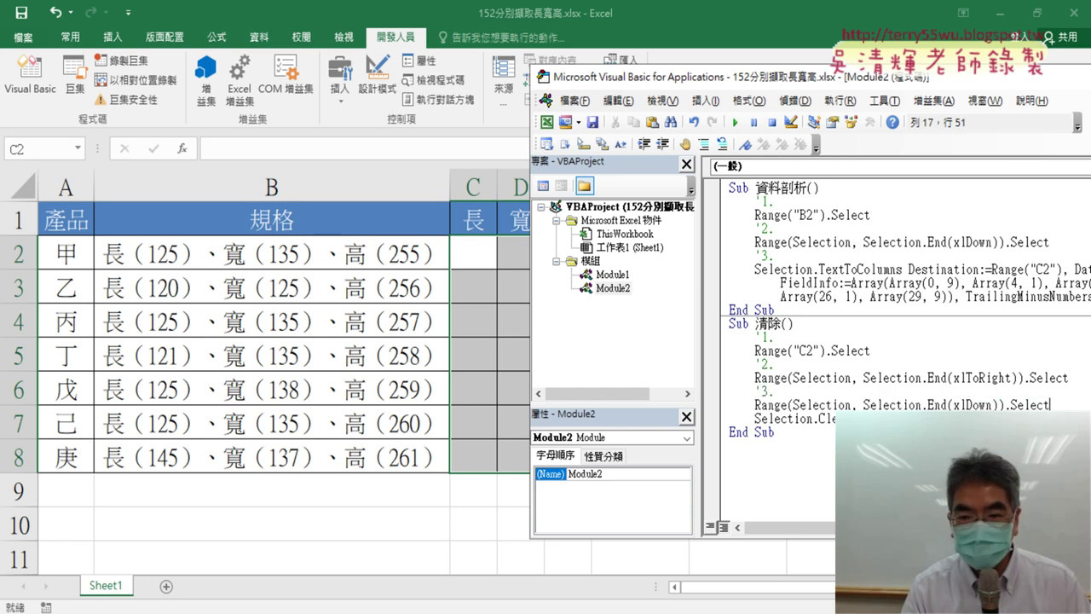
pyautogui.press('Return')
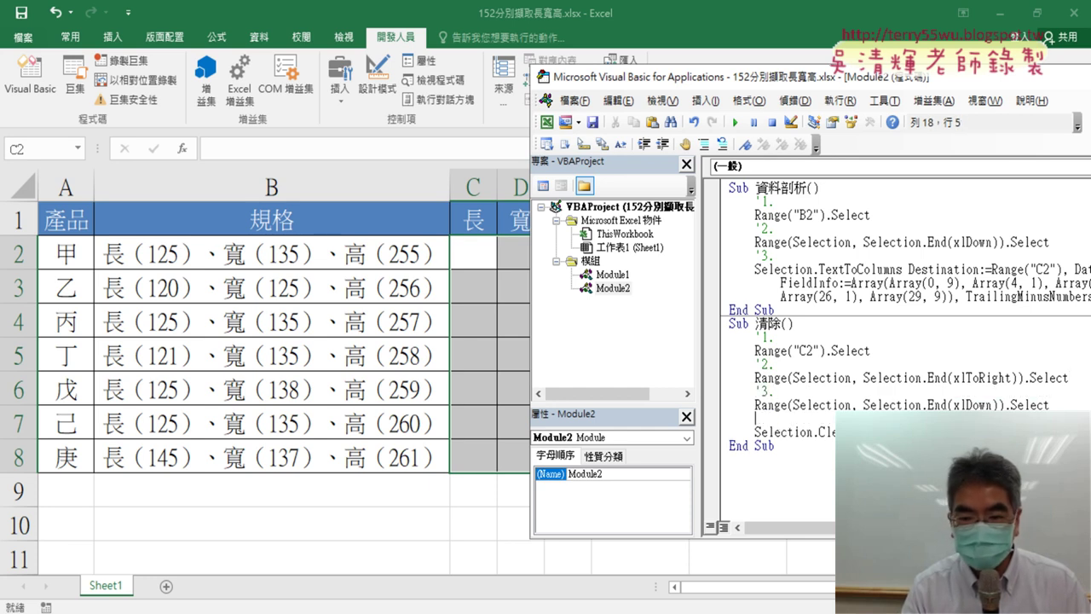
pyautogui.write("'4.")
pyautogui.press('Down')
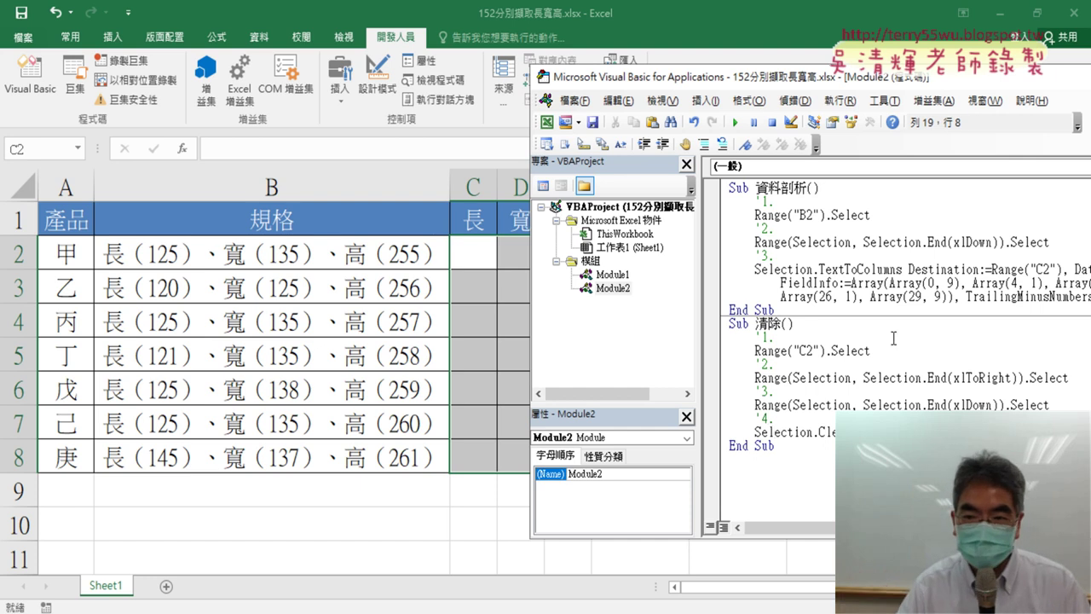
# Highlight xlToRight and xlDown in the 清除 code to explain what they do
pyautogui.moveTo(952, 379); pyautogui.dragTo(1017, 378)
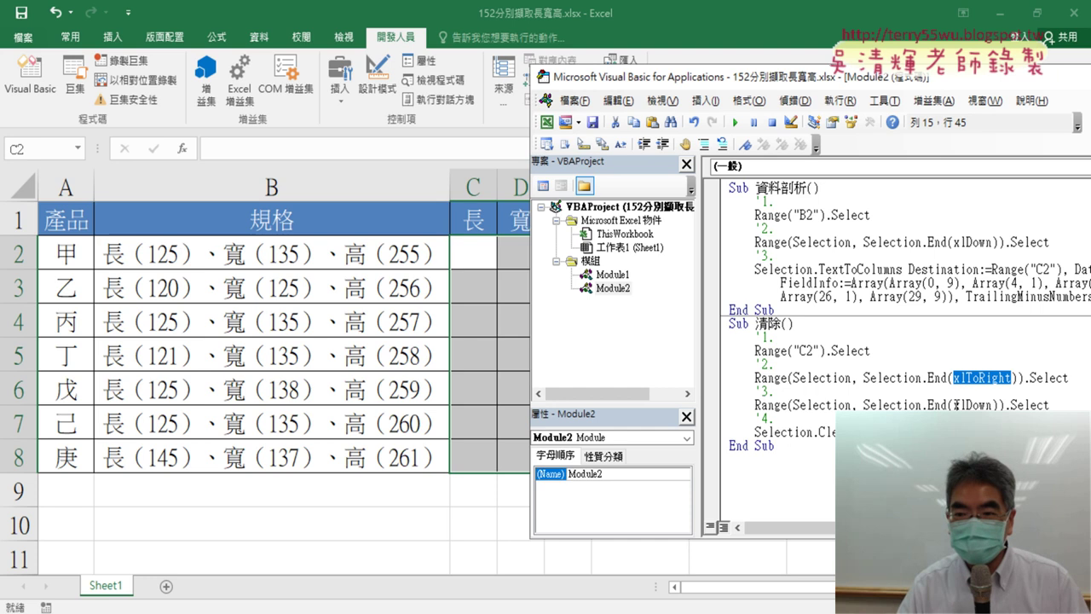
pyautogui.moveTo(955, 404); pyautogui.dragTo(987, 405)
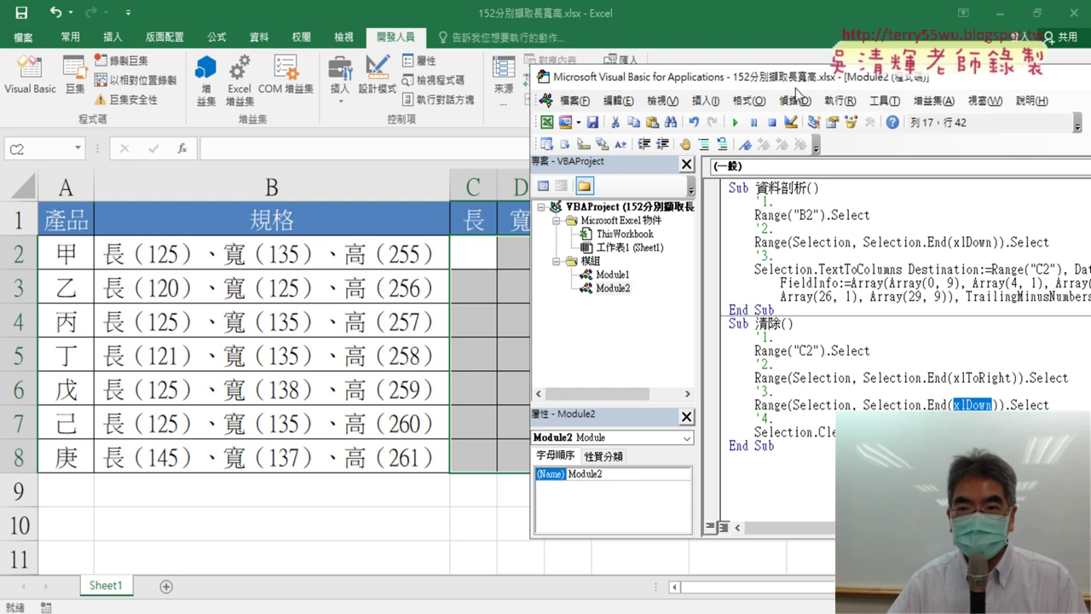
pyautogui.moveTo(798, 86); pyautogui.dragTo(324, 288)
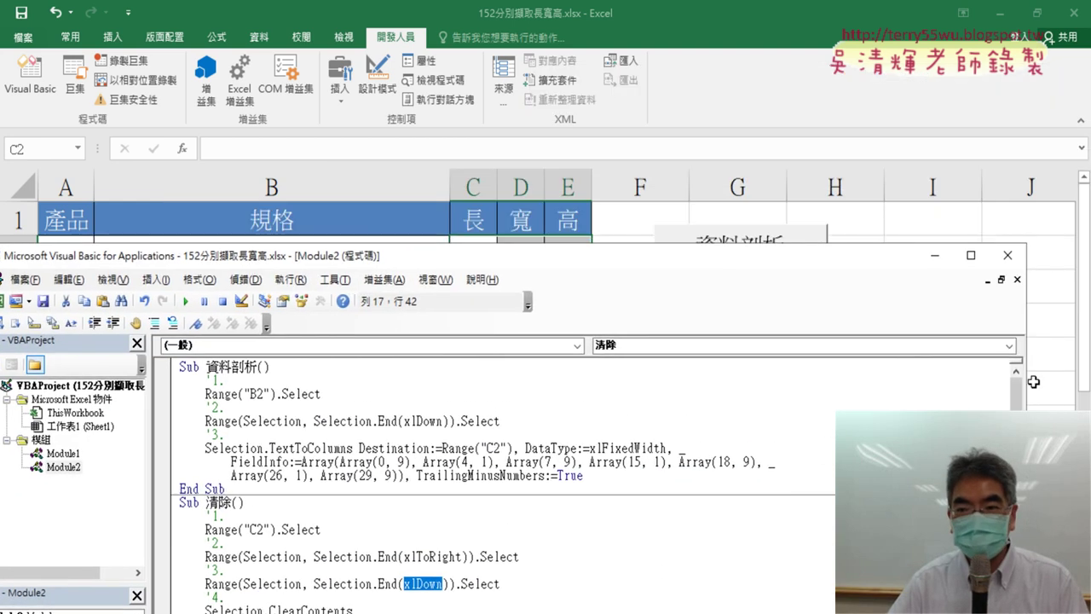
# Draw a form button below 清除 and assign it the 資料剖析 macro
pyautogui.moveTo(1029, 381); pyautogui.dragTo(562, 381)
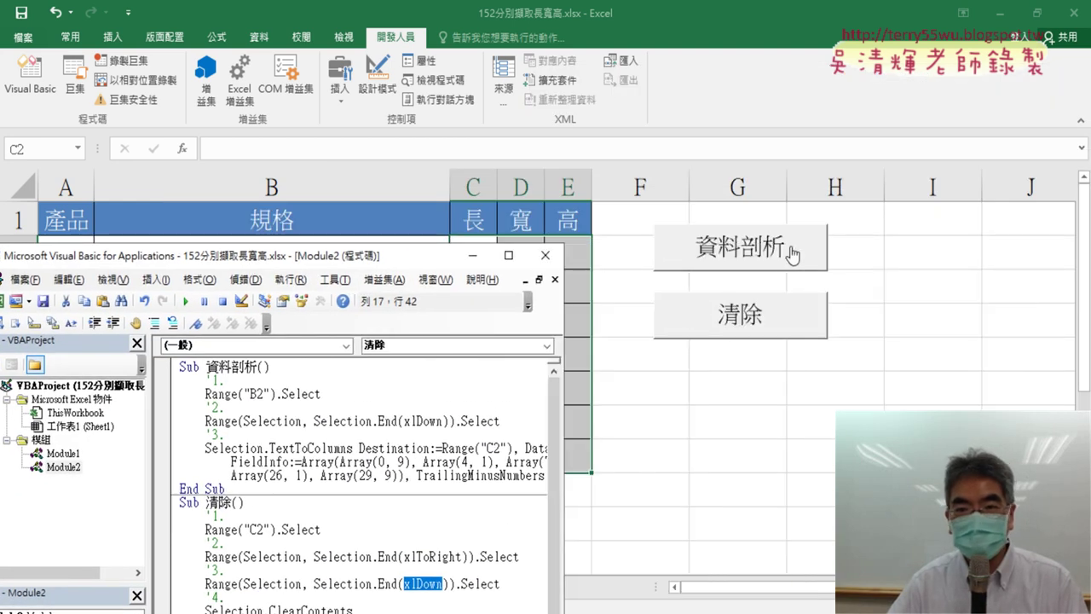
pyautogui.click(339, 93)
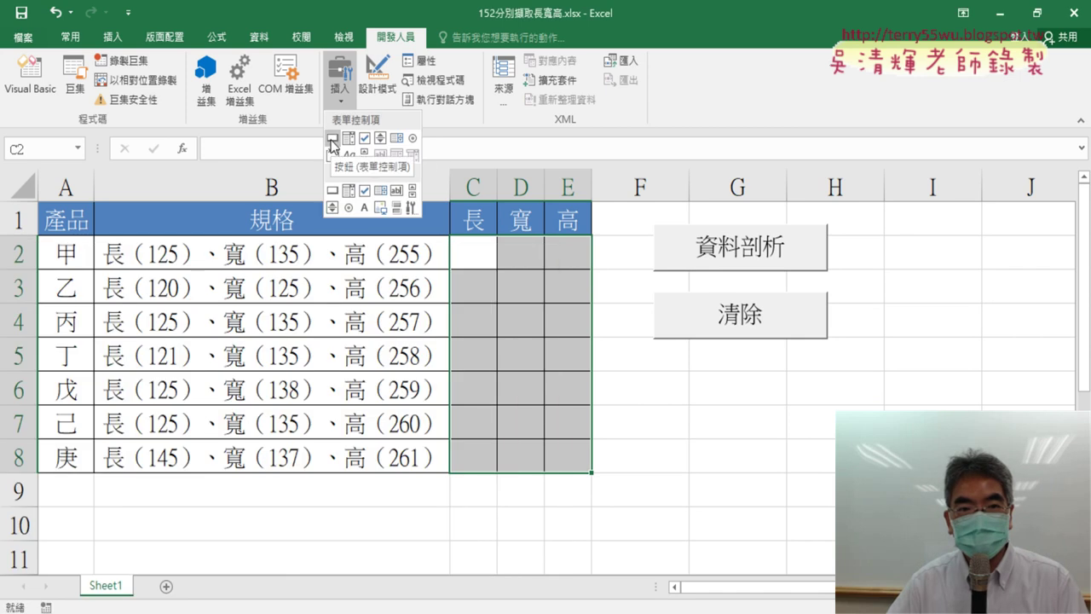
pyautogui.click(332, 138)
pyautogui.moveTo(657, 364); pyautogui.dragTo(832, 415)
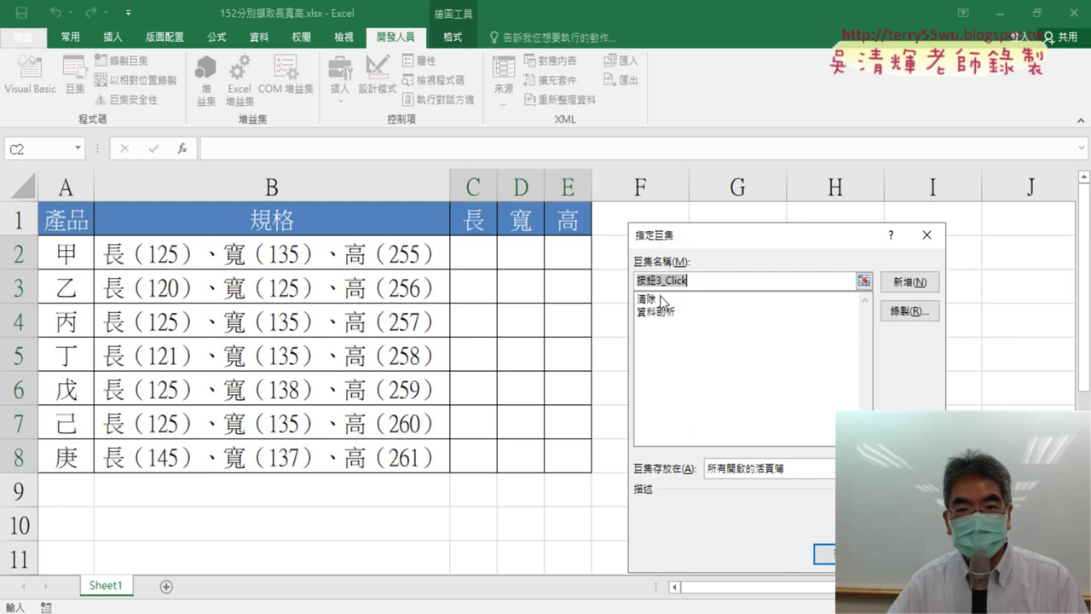
pyautogui.click(666, 311)
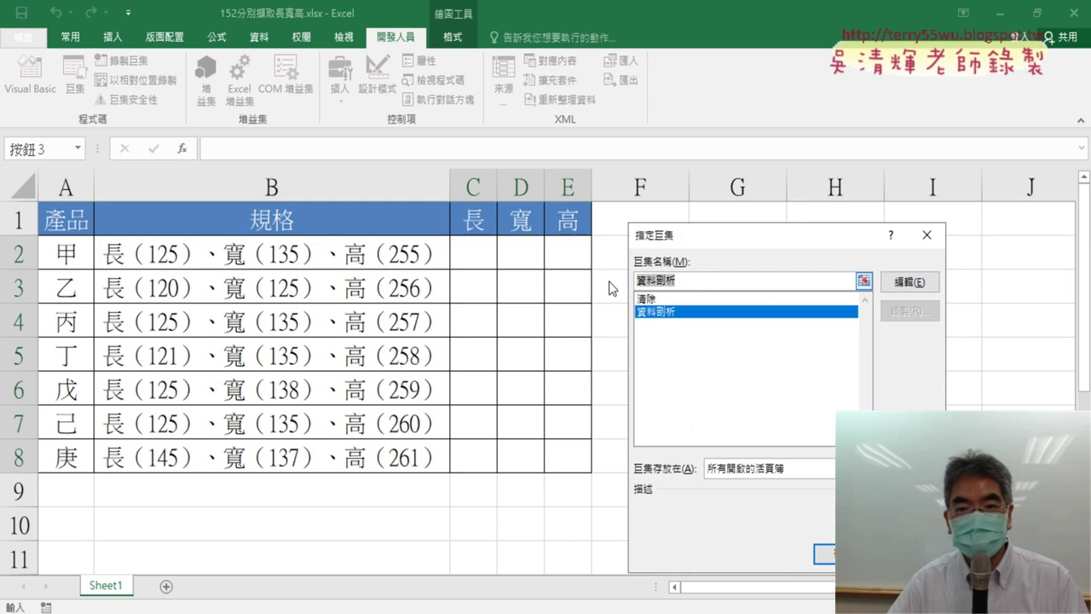
pyautogui.rightClick(657, 280)
pyautogui.click(682, 319)
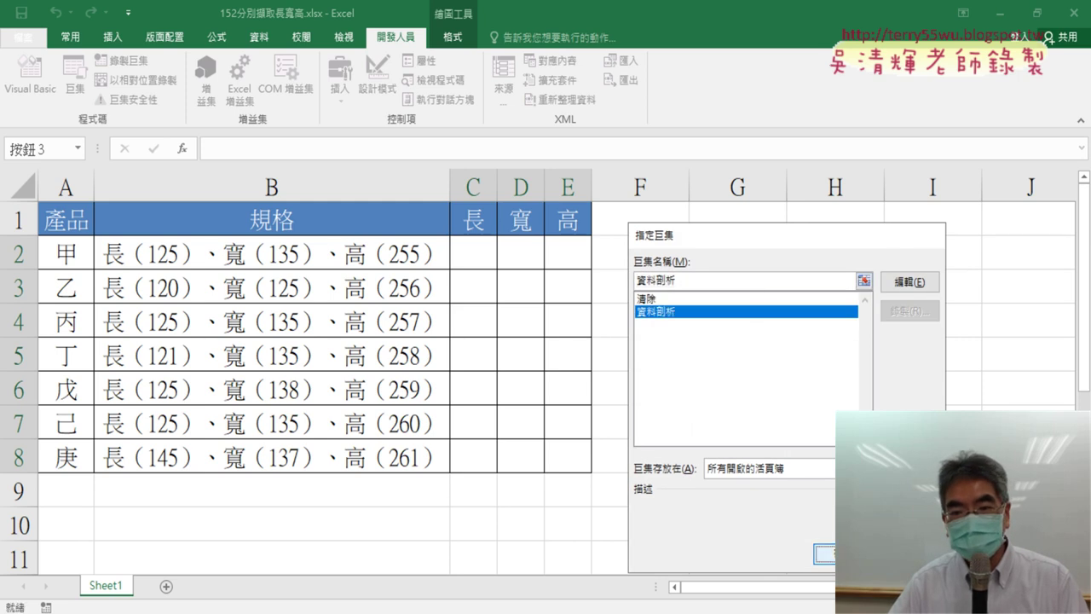
pyautogui.click(823, 554)
# Caption the trial button 資料剖析, then cut it off the sheet
pyautogui.click(721, 380)
pyautogui.press('Delete')
pyautogui.press('Delete')
pyautogui.press('Delete')
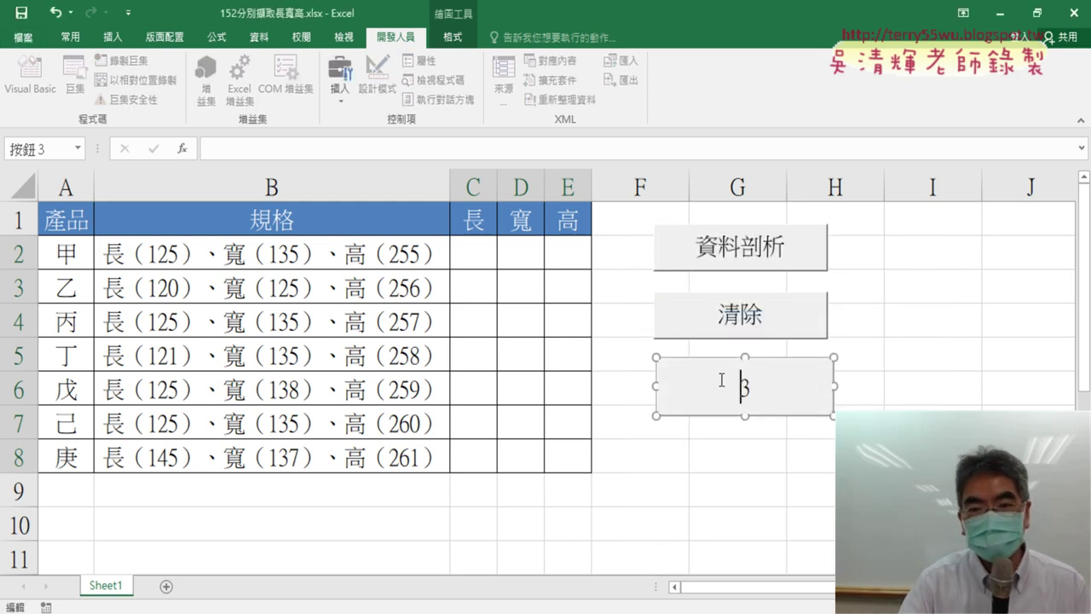
pyautogui.press('Delete')
pyautogui.write('資料剖析')
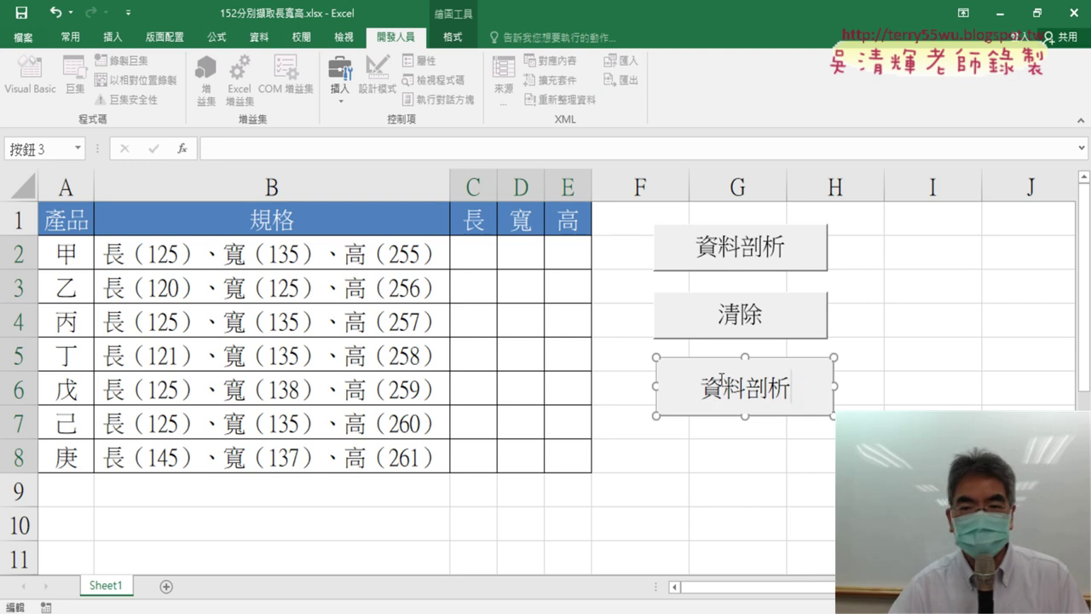
pyautogui.click(788, 466)
pyautogui.rightClick(786, 385)
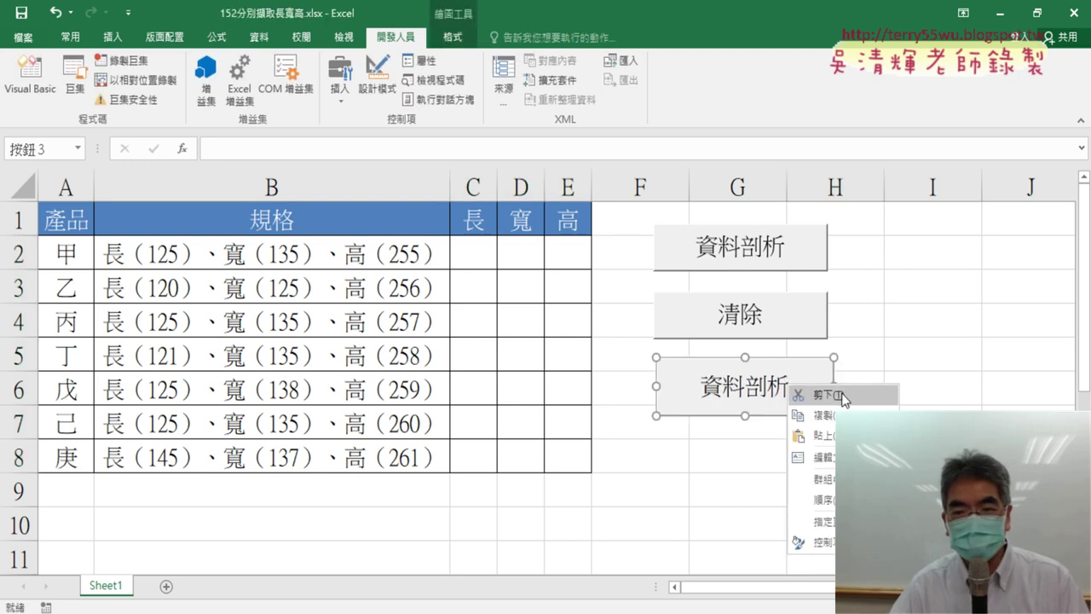
pyautogui.click(818, 390)
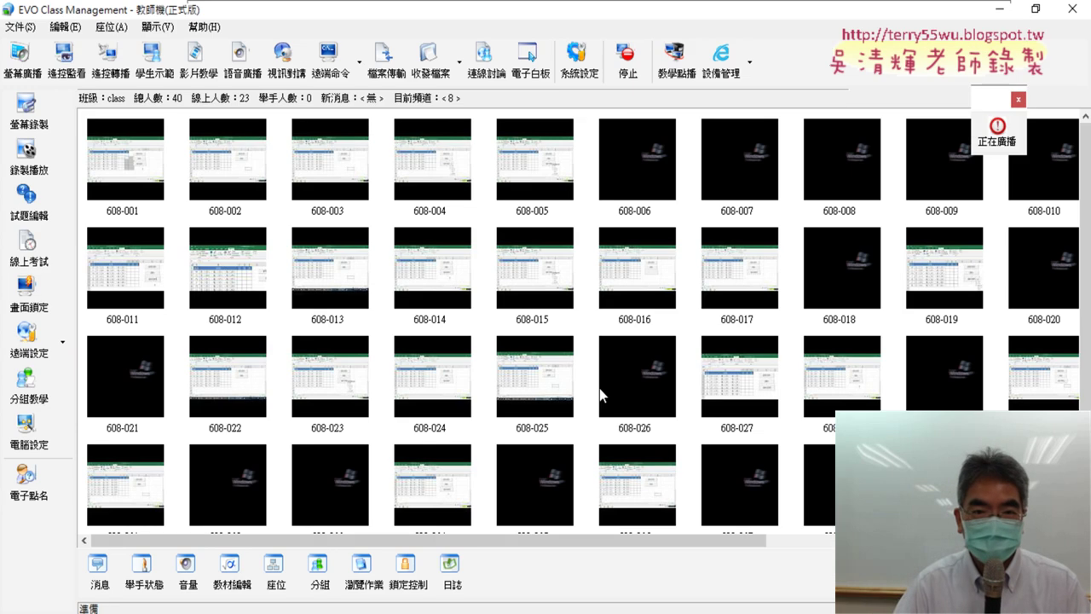
# End the teacher's screen broadcast with 停止 on the EVO Class Management toolbar
pyautogui.click(640, 75)
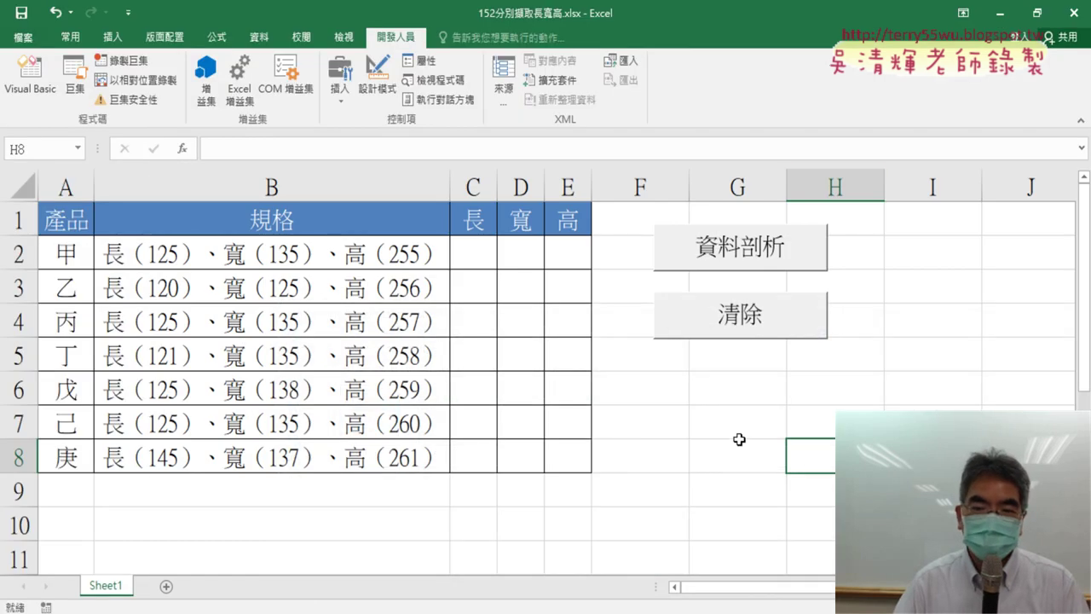
pyautogui.click(738, 441)
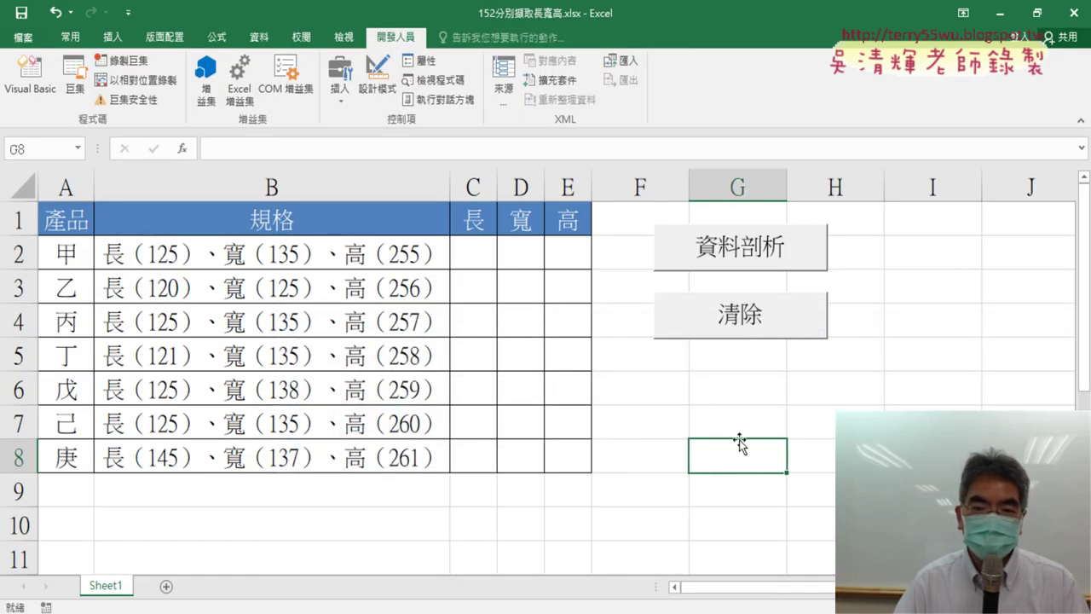